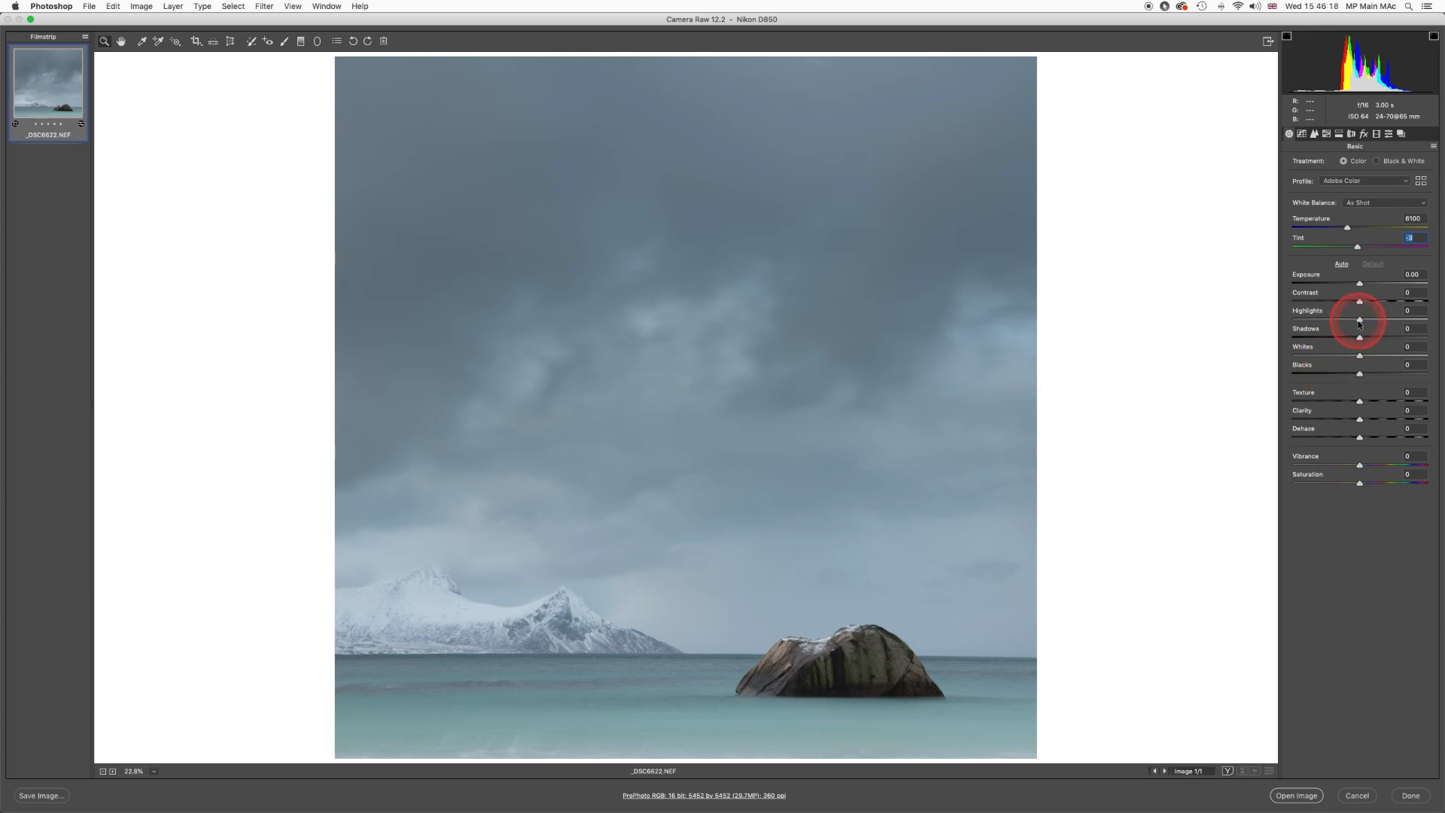
# - Test the effect of the Highlights by raising them to +71 and bringing them back to +1
pyautogui.moveTo(1360, 322); pyautogui.dragTo(1397, 320)
pyautogui.moveTo(1371, 58); pyautogui.dragTo(1403, 66)
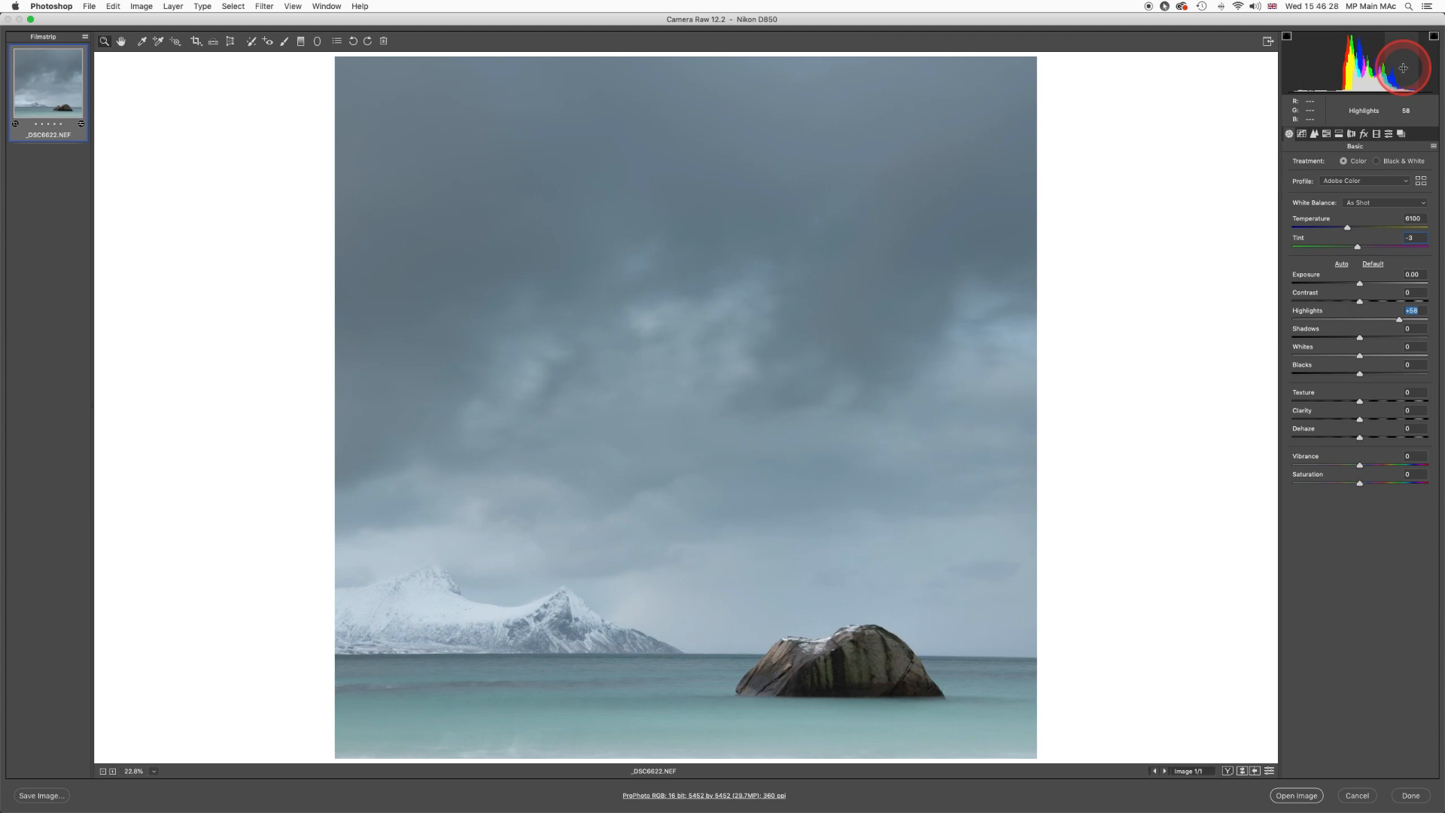
pyautogui.moveTo(1399, 321)
pyautogui.mouseDown()
pyautogui.moveTo(1352, 320)
pyautogui.moveTo(1407, 319)
pyautogui.mouseUp()
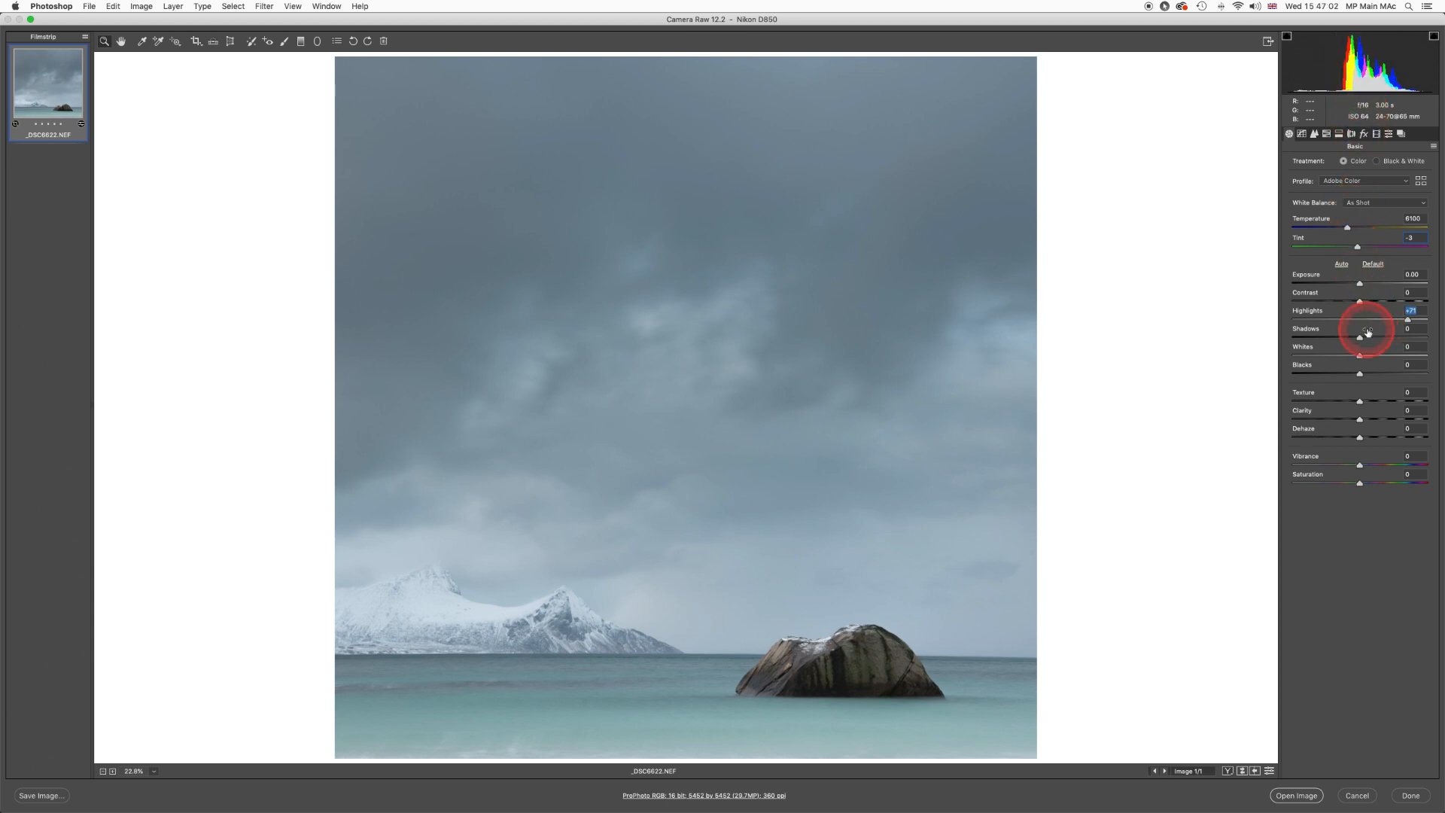
pyautogui.moveTo(1398, 320); pyautogui.dragTo(1360, 321)
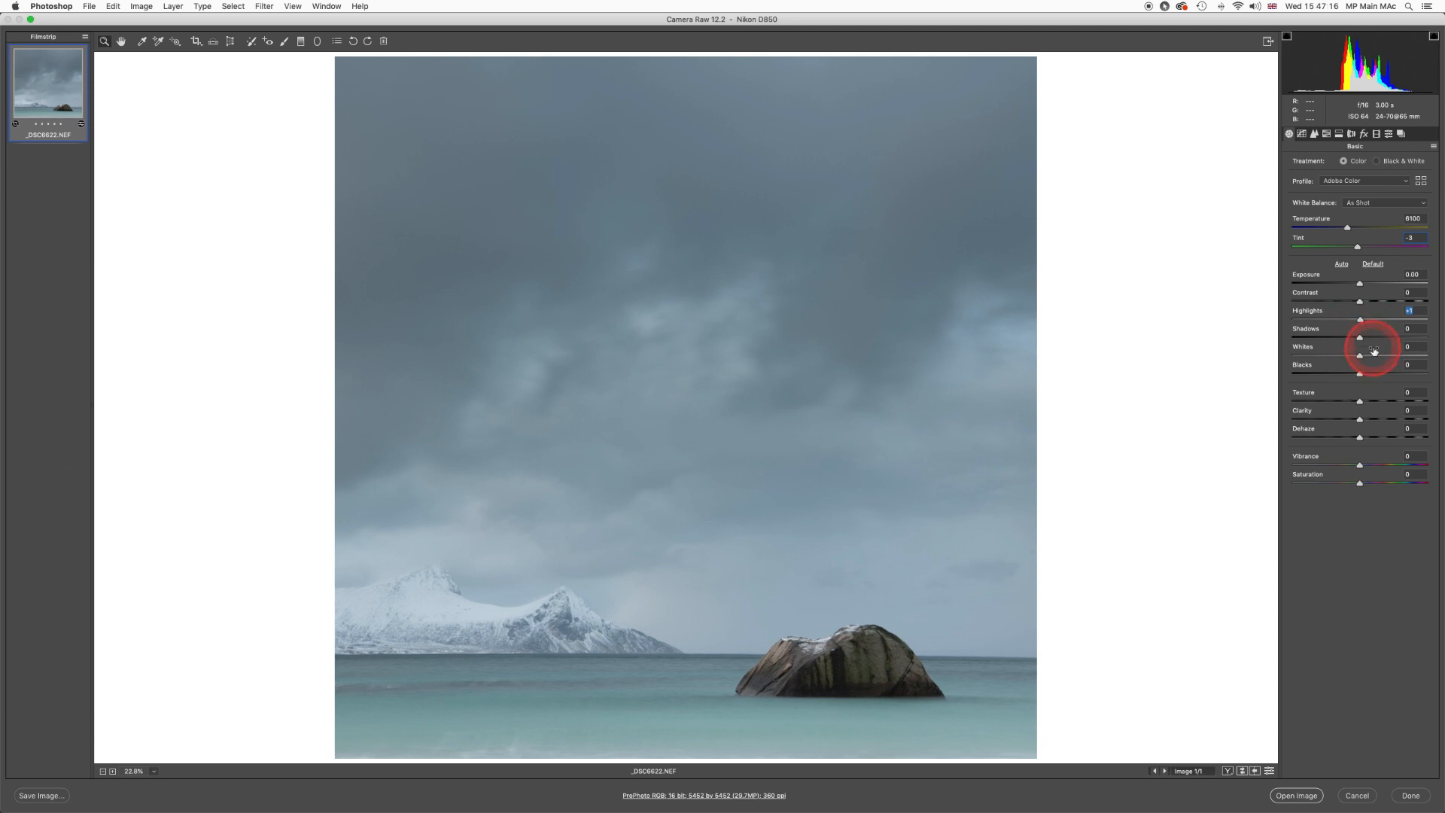
# - Test the effect of the Blacks by raising them to +100 and returning them to 0
pyautogui.moveTo(1360, 374); pyautogui.dragTo(1436, 378)
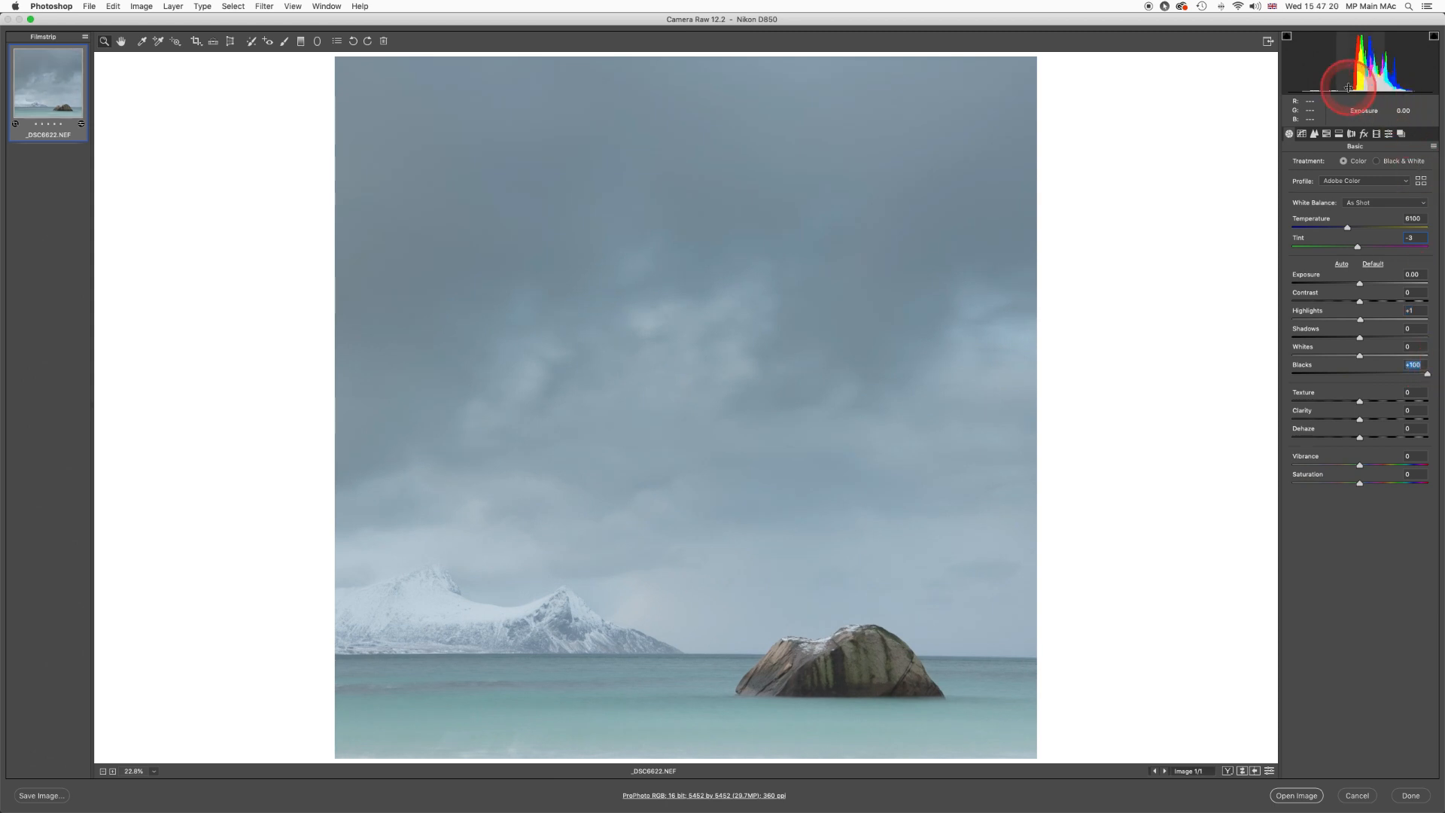
pyautogui.moveTo(1427, 374)
pyautogui.mouseDown()
pyautogui.moveTo(1353, 372)
pyautogui.moveTo(1429, 373)
pyautogui.mouseUp()
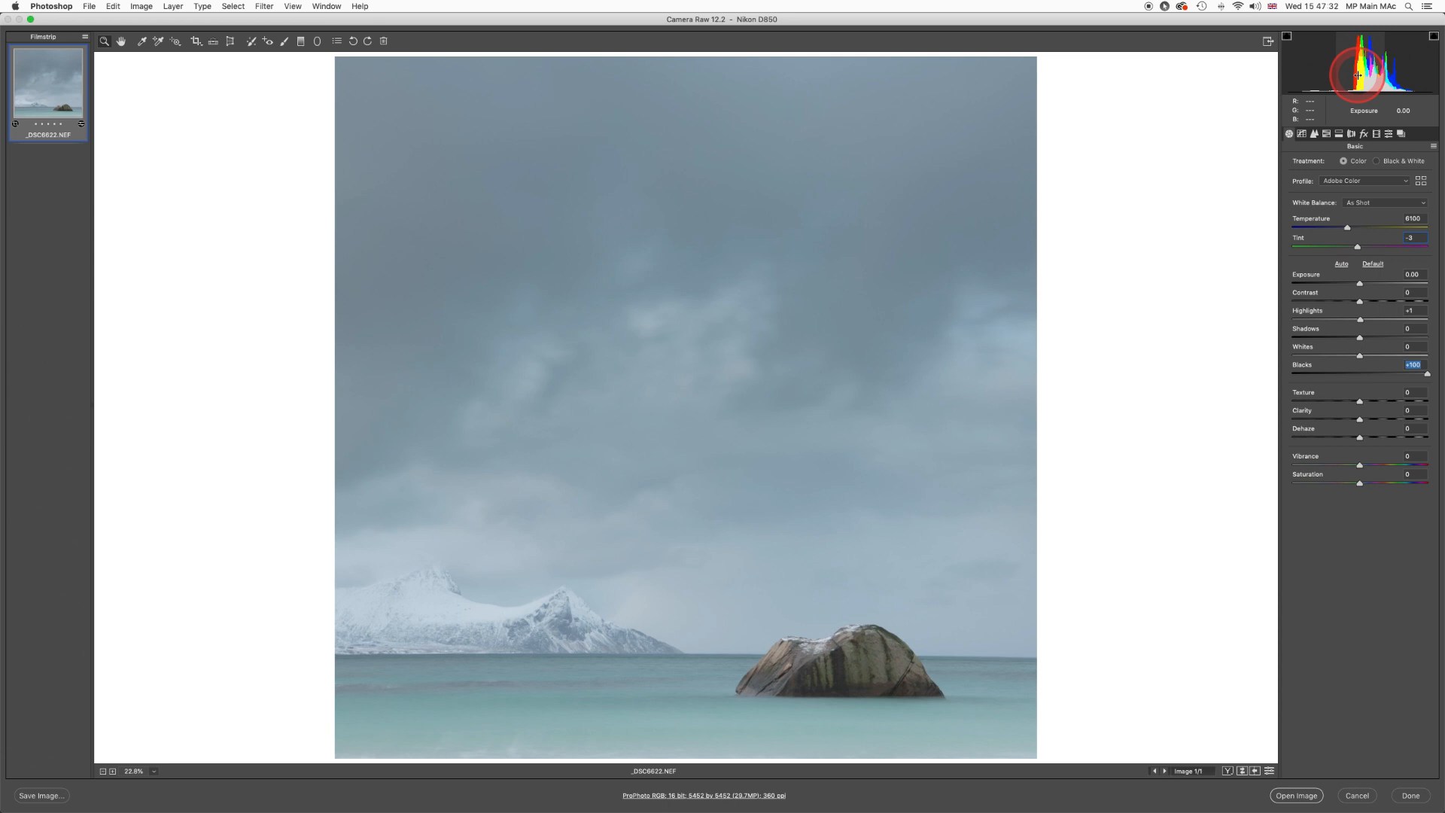
pyautogui.moveTo(1428, 374); pyautogui.dragTo(1360, 374)
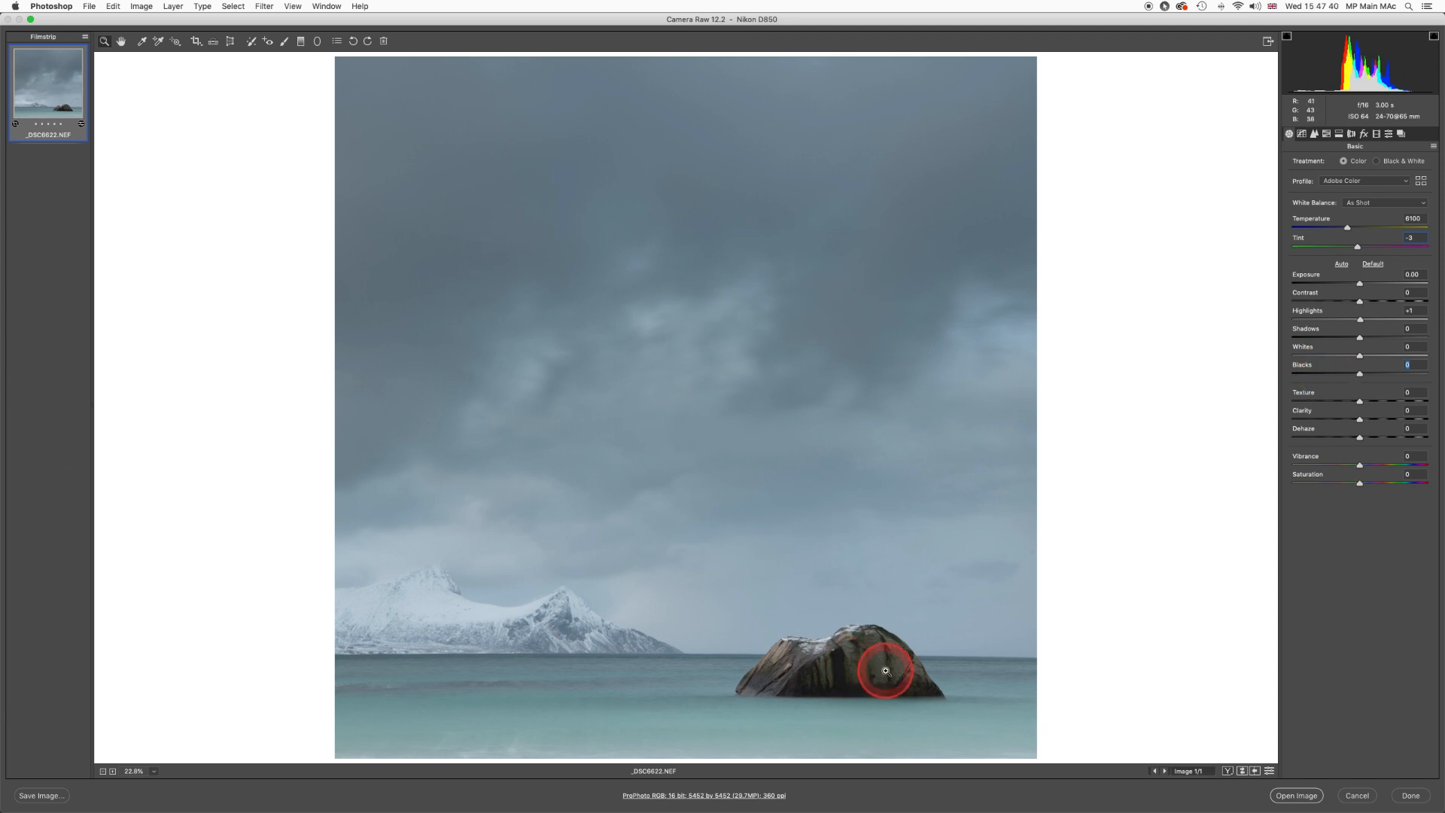
pyautogui.moveTo(1377, 73)
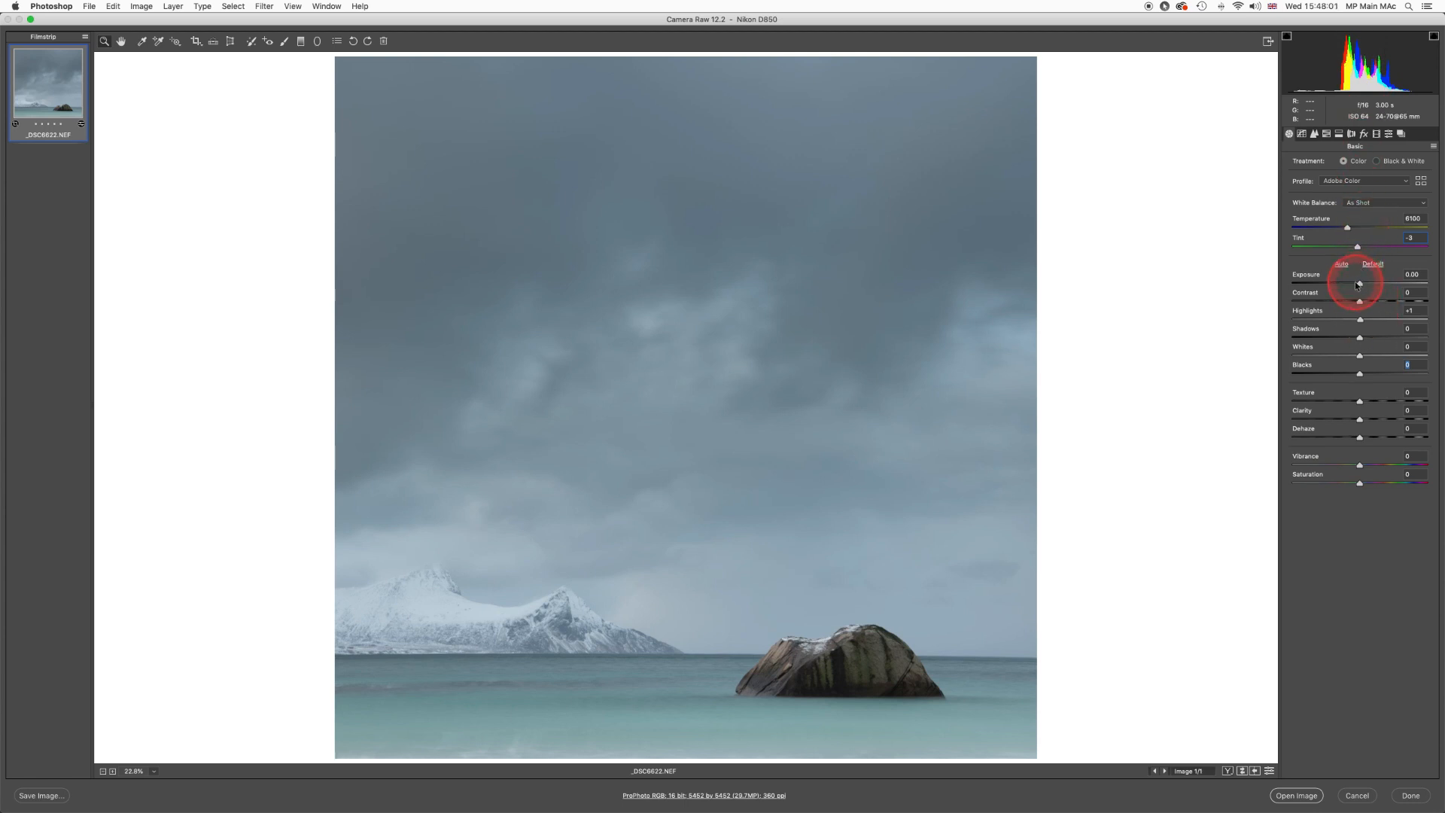
# - Raise the Whites to about +62, using the clipping preview to find where the snowy mountains stop clipping
pyautogui.moveTo(1360, 351)
pyautogui.mouseDown()
pyautogui.moveTo(1395, 359)
pyautogui.moveTo(1361, 358)
pyautogui.mouseUp()
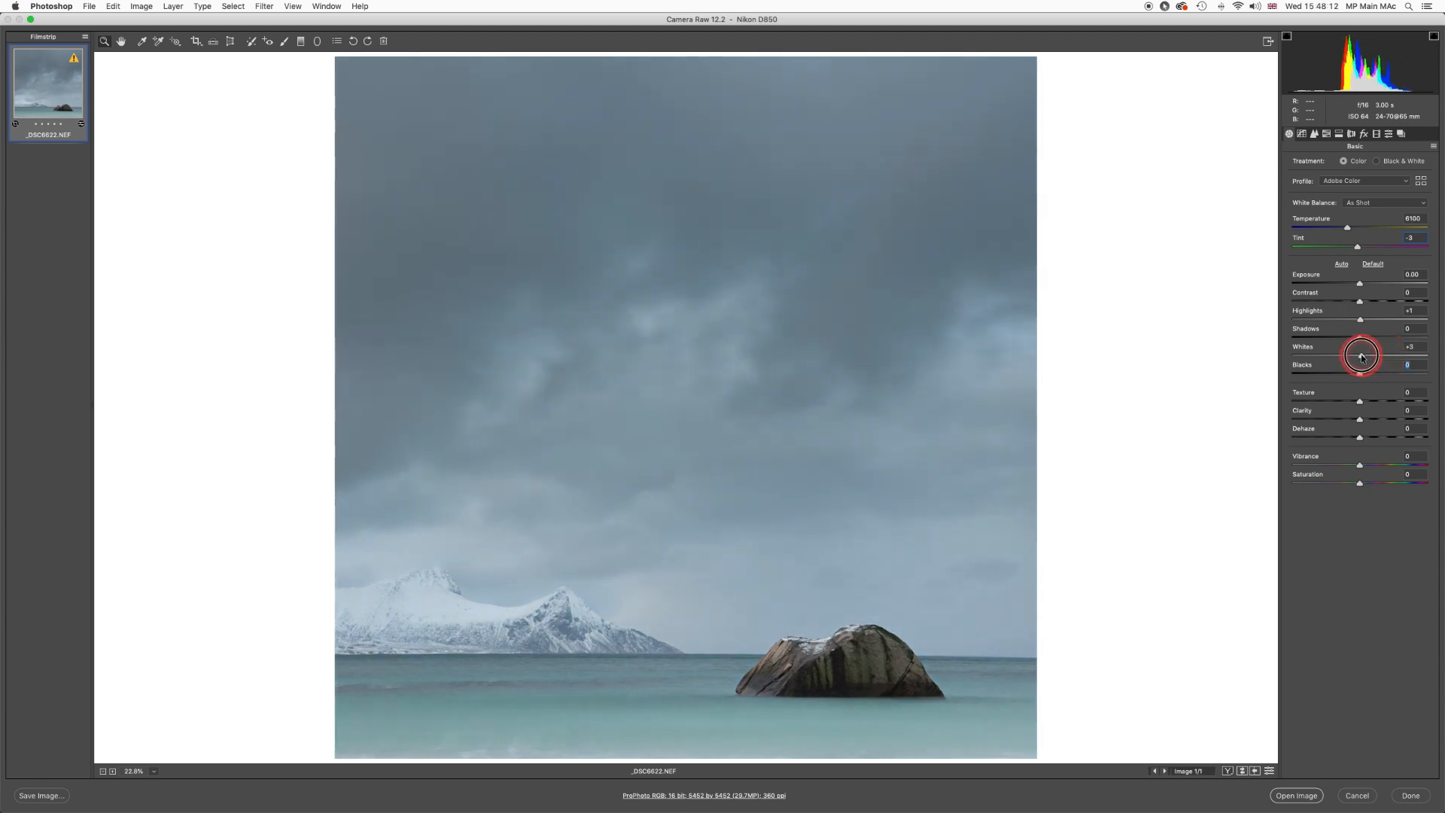
pyautogui.moveTo(1360, 285); pyautogui.dragTo(1360, 287)
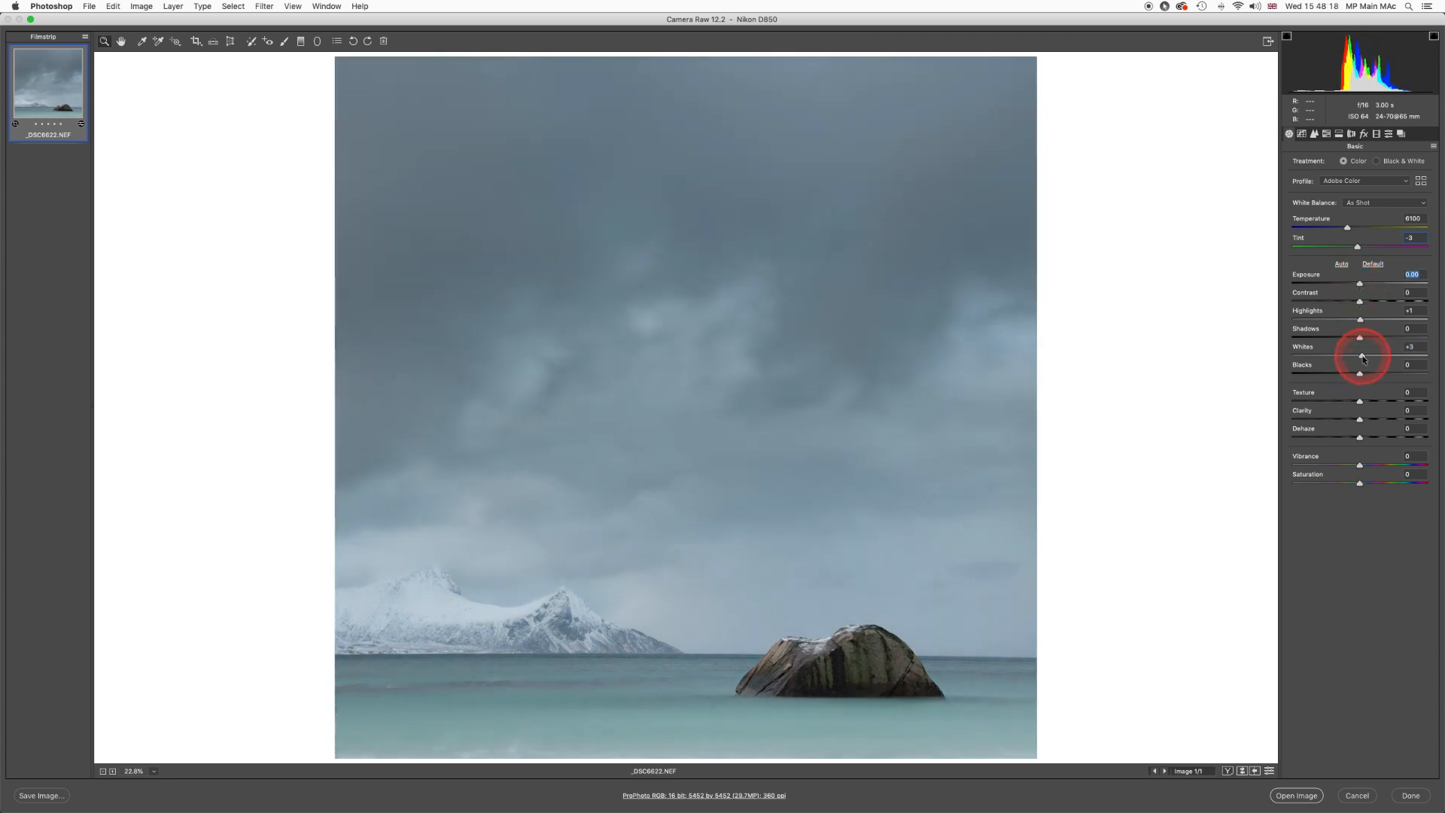
pyautogui.click(1362, 357)
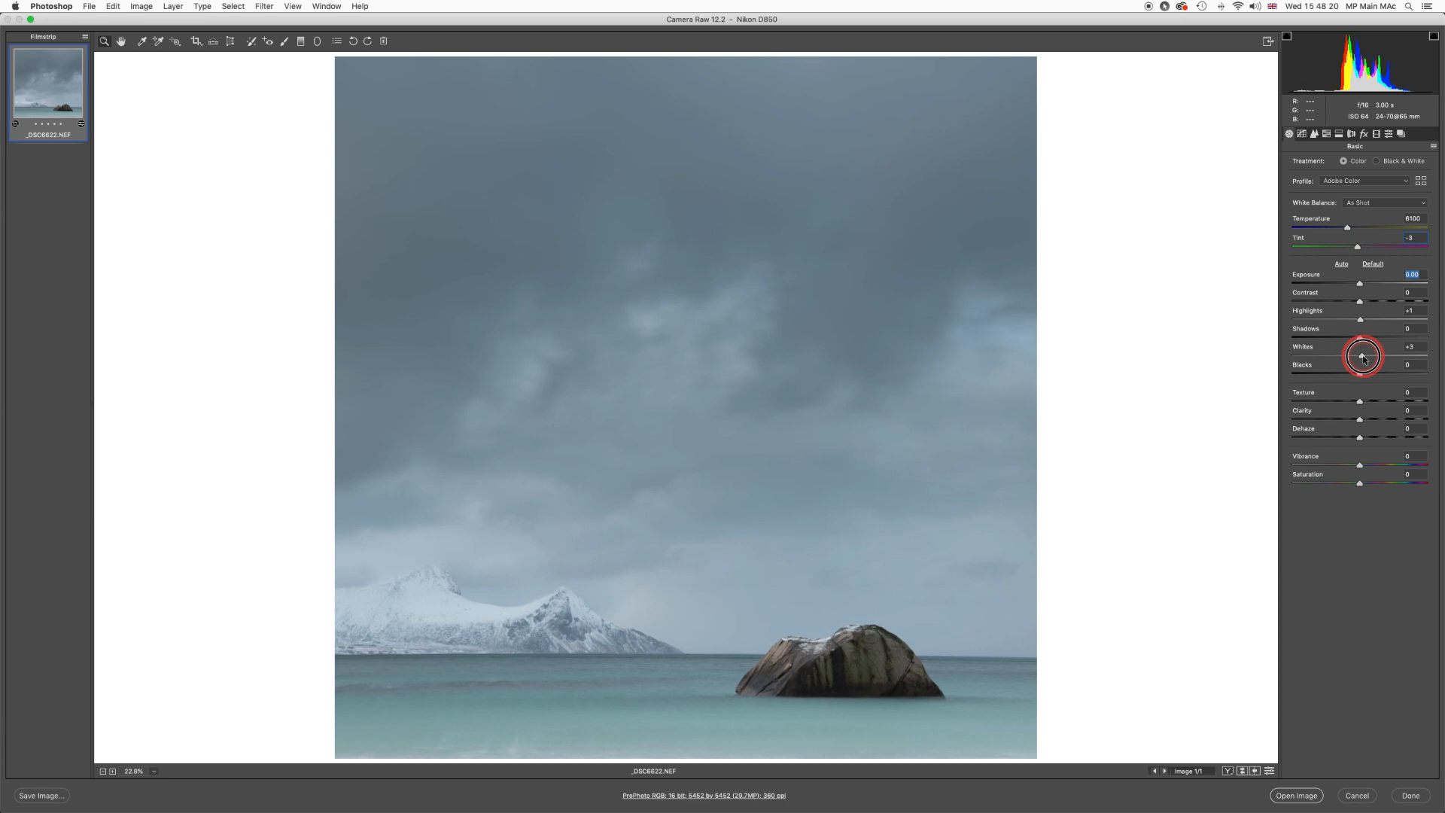
pyautogui.moveTo(1363, 358); pyautogui.dragTo(1412, 359)
pyautogui.press('alt')
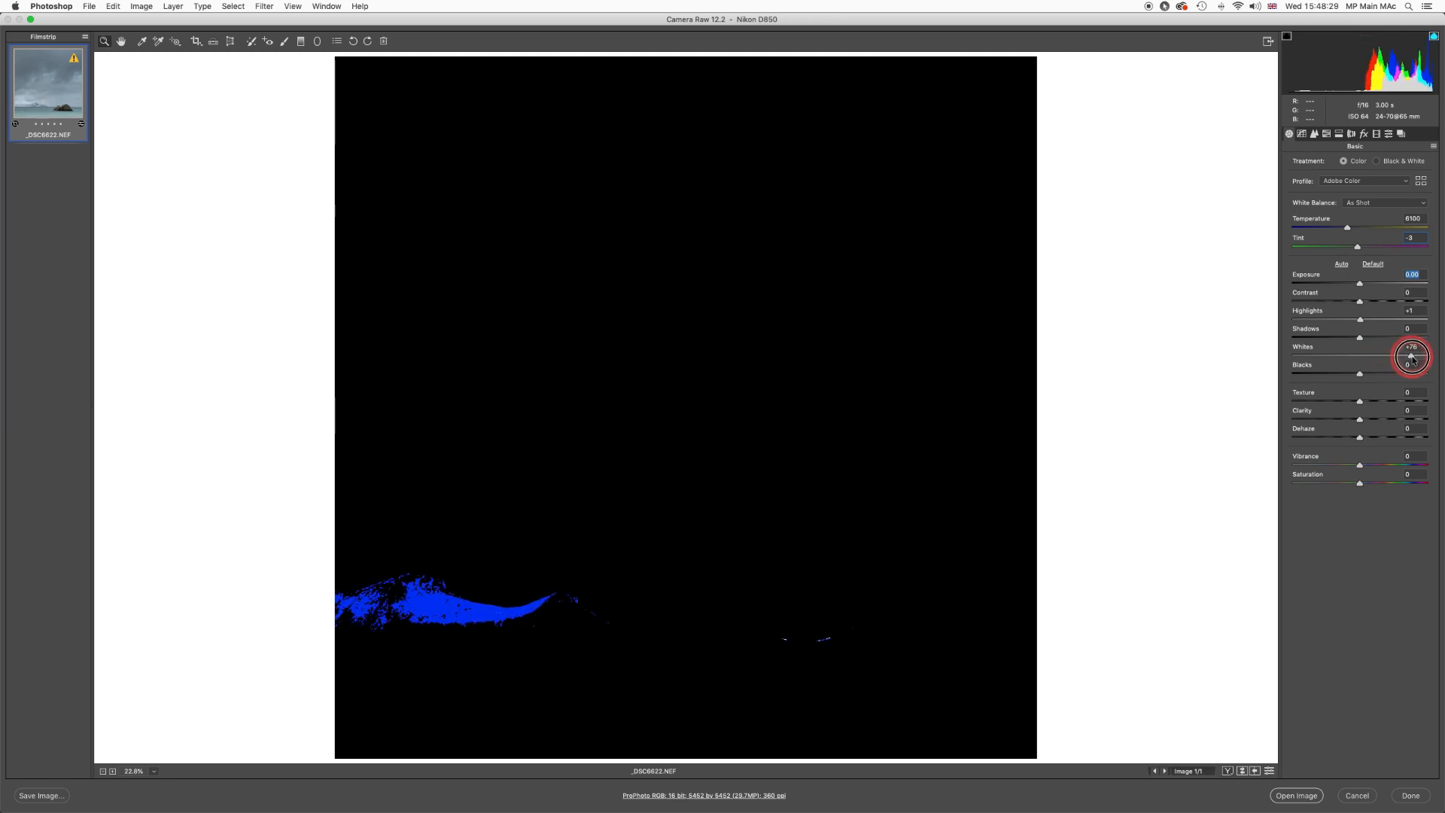
pyautogui.moveTo(1412, 359); pyautogui.dragTo(1405, 359)
pyautogui.moveTo(1405, 360); pyautogui.dragTo(1402, 357)
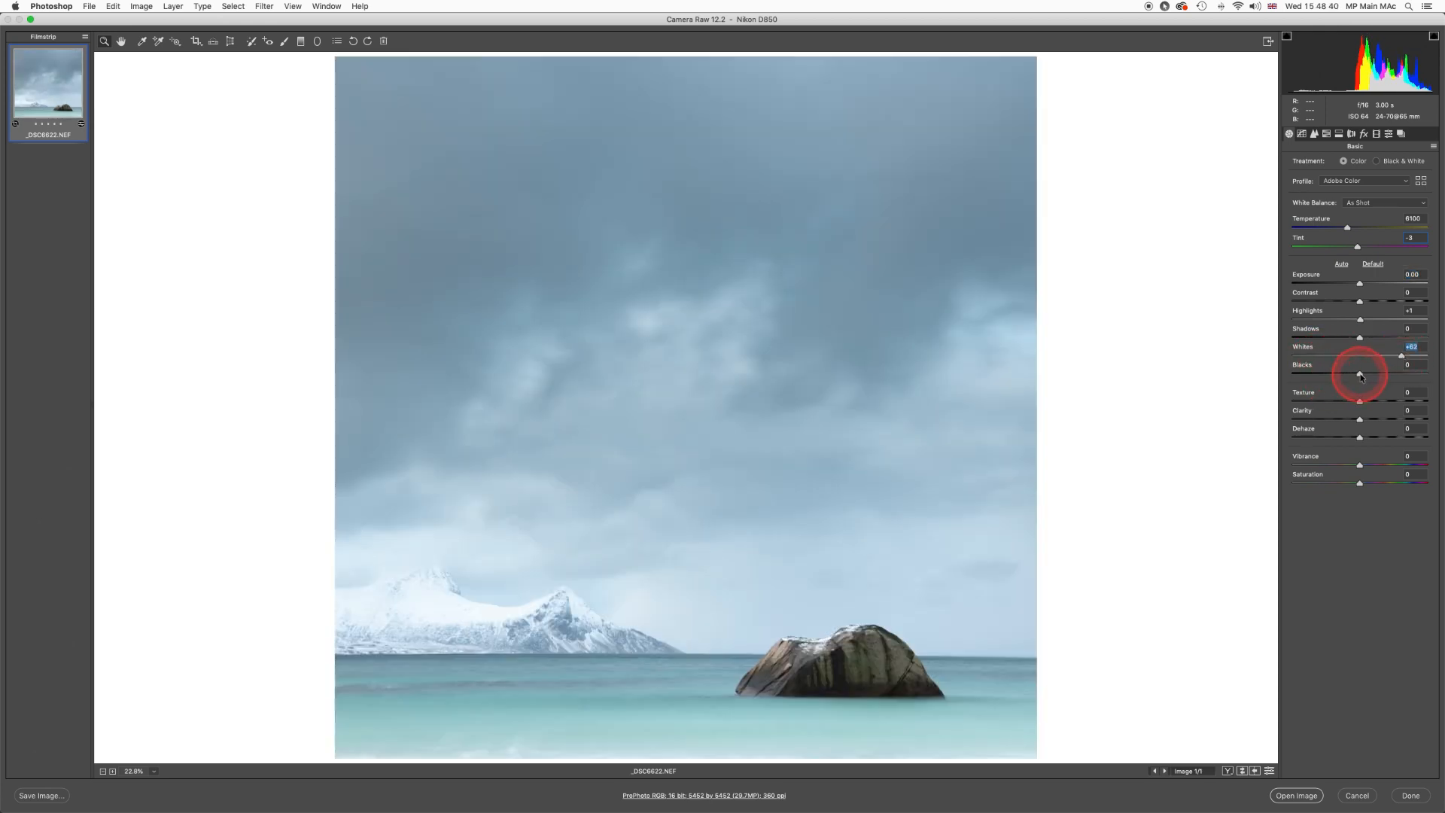
# - Check the Blacks with the clipping preview and reduce the Whites to +42
pyautogui.moveTo(1359, 376)
pyautogui.mouseDown()
pyautogui.moveTo(1302, 375)
pyautogui.moveTo(1359, 375)
pyautogui.mouseUp()
pyautogui.press('alt')
pyautogui.click(1402, 356)
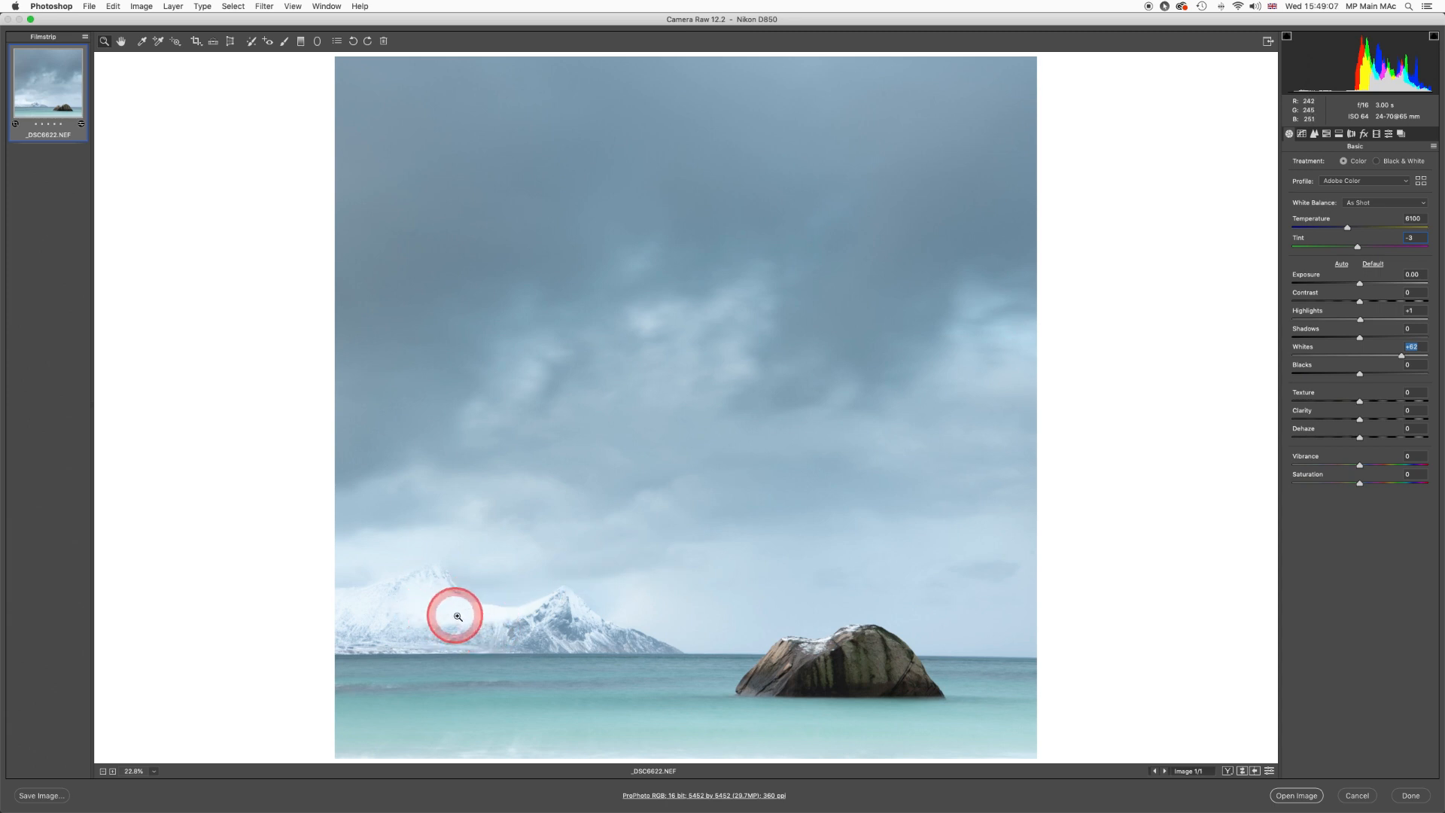
pyautogui.moveTo(1401, 356); pyautogui.dragTo(1388, 355)
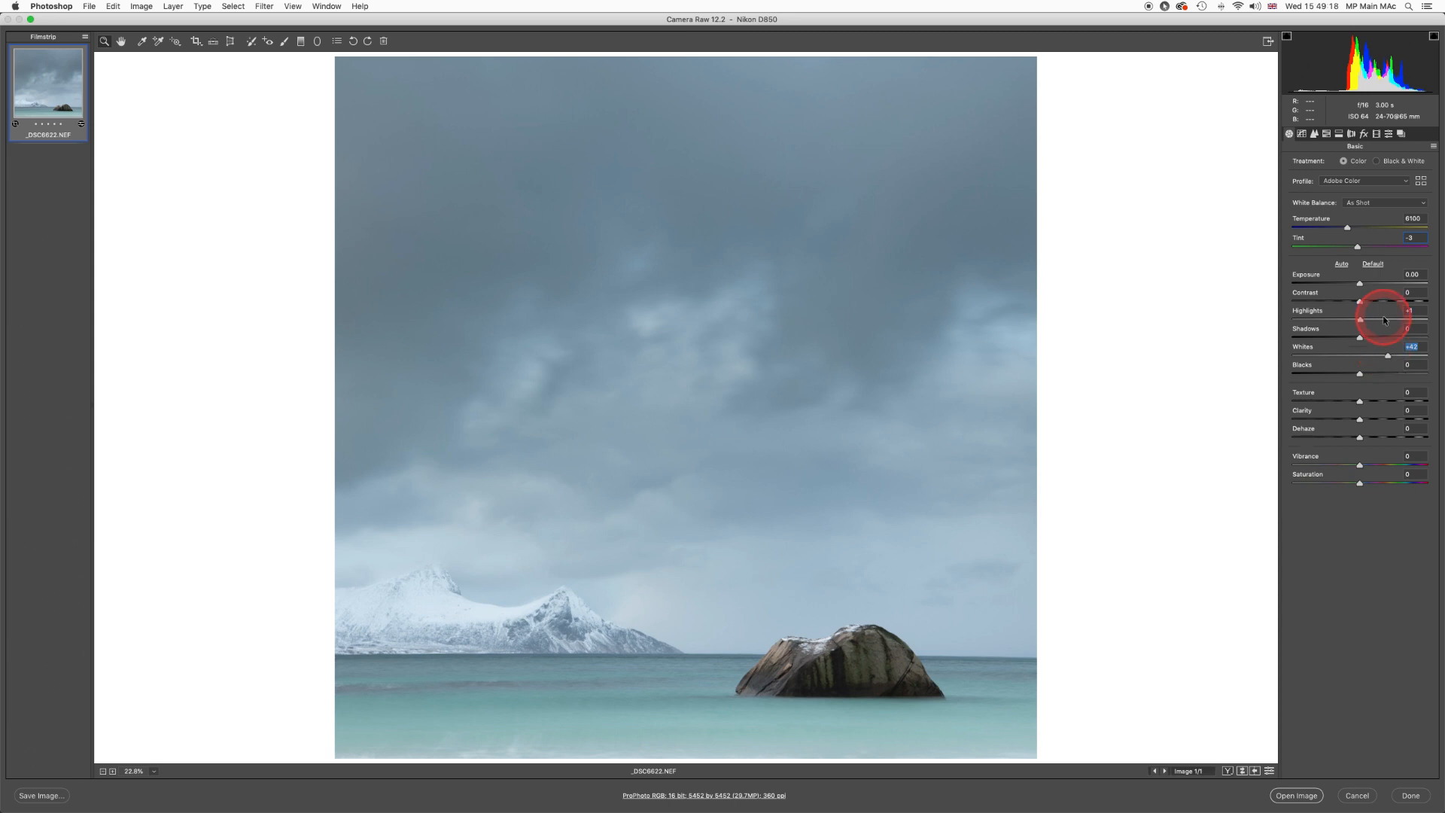
# - Balance the tones by setting Exposure to -0.30, Highlights to -98 and Whites to about +66
pyautogui.moveTo(1362, 286); pyautogui.dragTo(1366, 286)
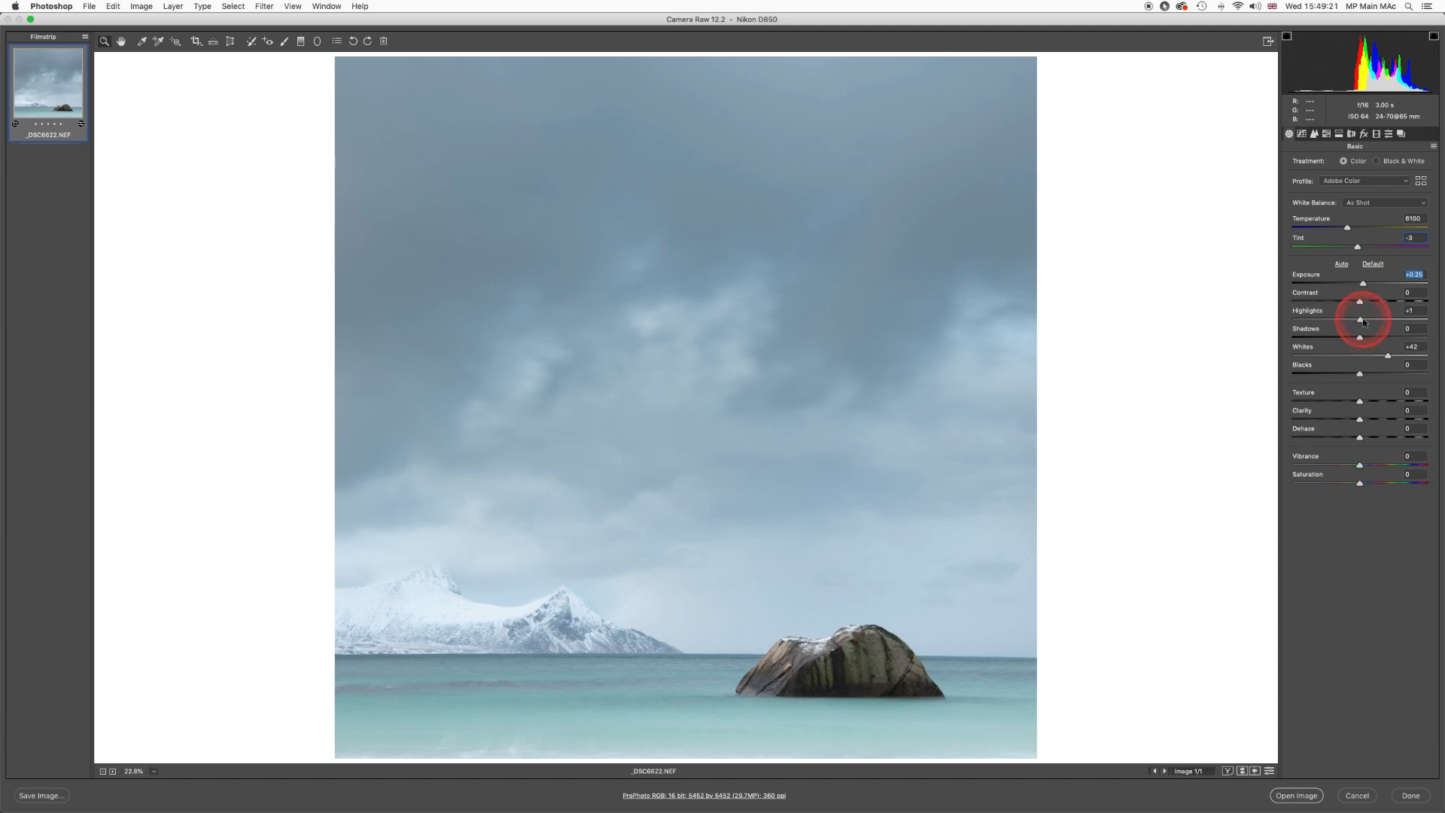
pyautogui.moveTo(1360, 320); pyautogui.dragTo(1357, 320)
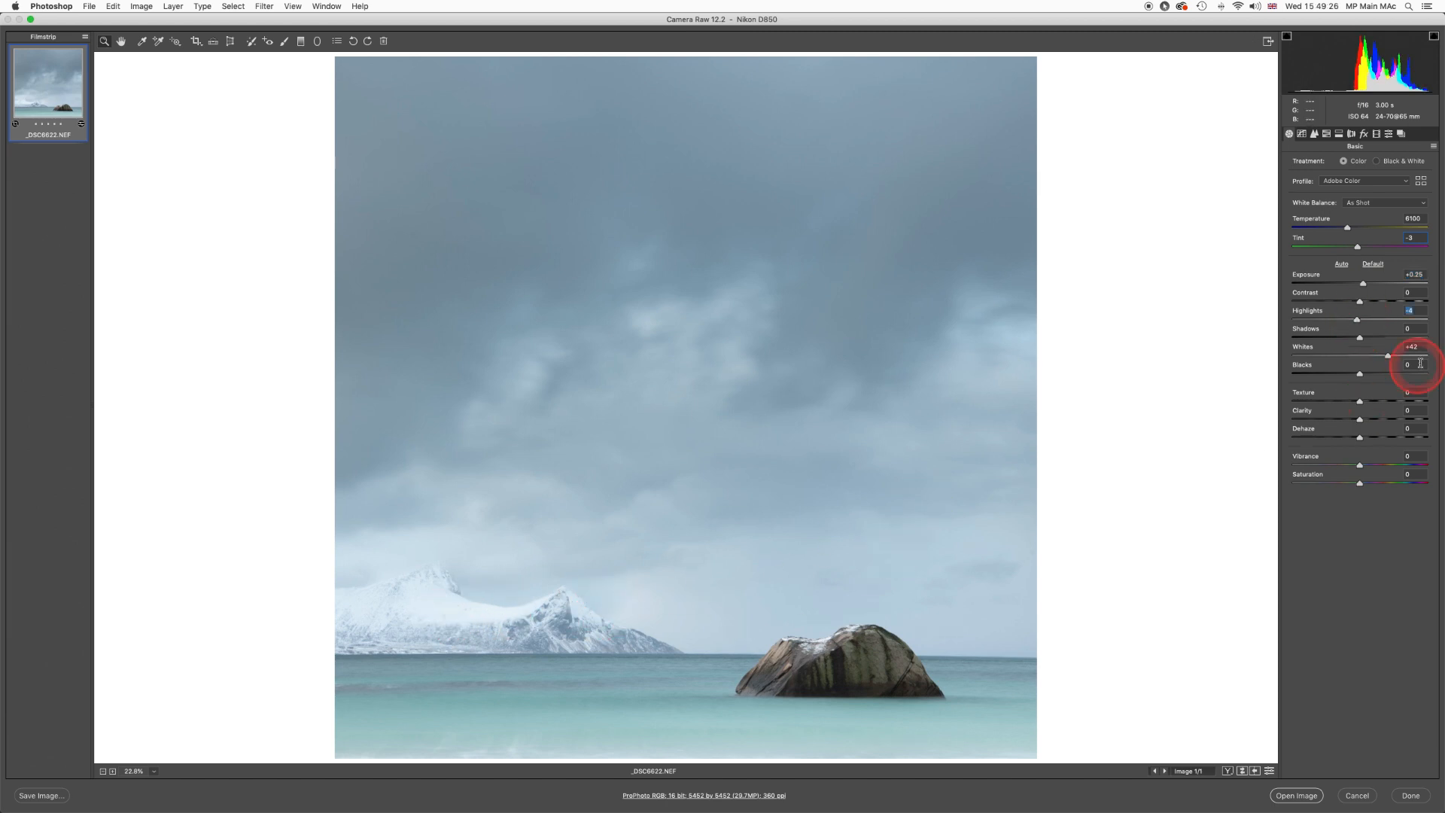
pyautogui.moveTo(1358, 324); pyautogui.dragTo(1291, 322)
pyautogui.moveTo(1362, 283); pyautogui.dragTo(1358, 284)
pyautogui.moveTo(1388, 356); pyautogui.dragTo(1403, 361)
pyautogui.moveTo(1357, 285); pyautogui.dragTo(1356, 286)
pyautogui.moveTo(1405, 364); pyautogui.dragTo(1406, 362)
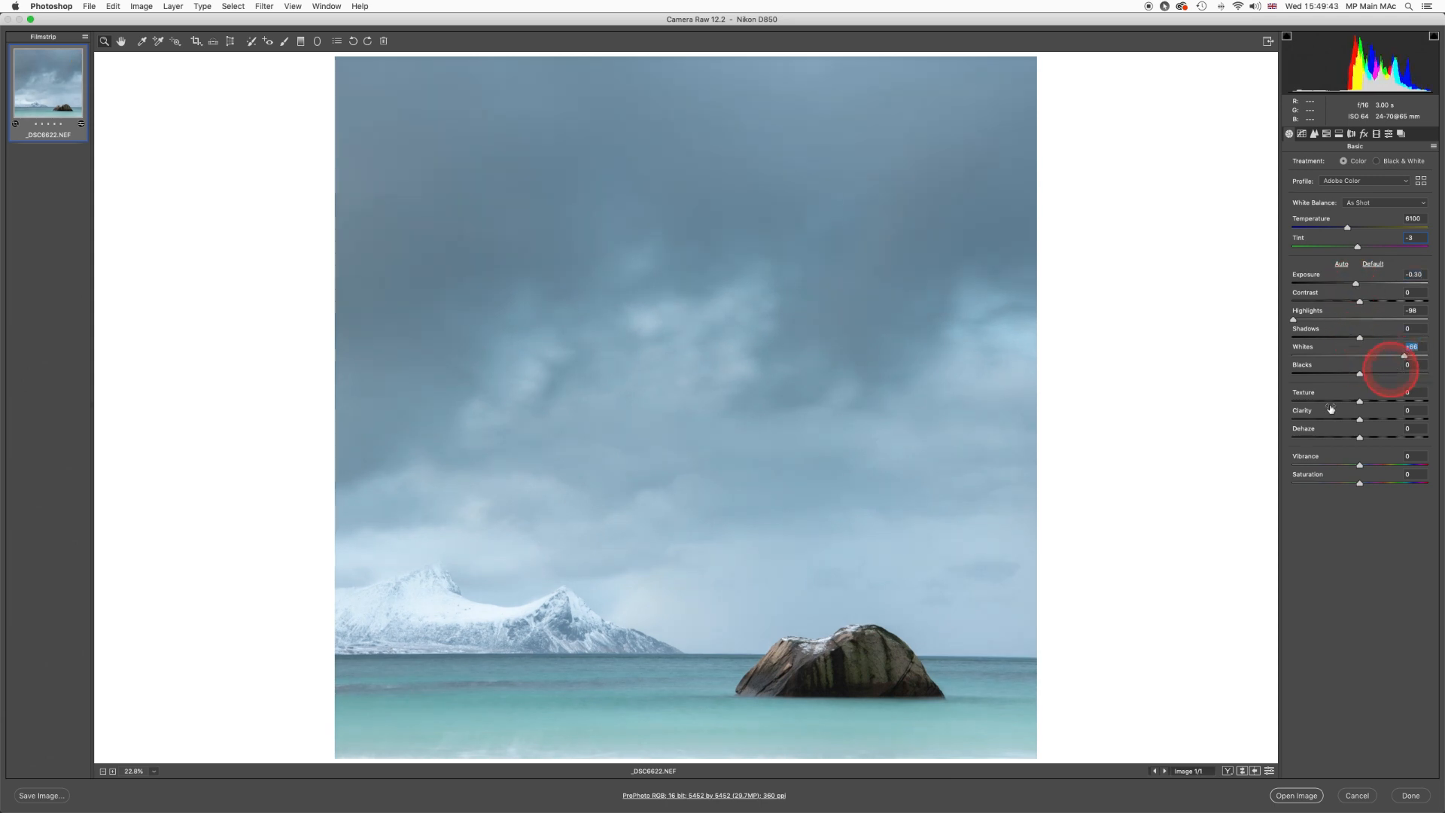
# - Compare the image with the current Basic adjustments against the default settings several times
pyautogui.click(1269, 772)
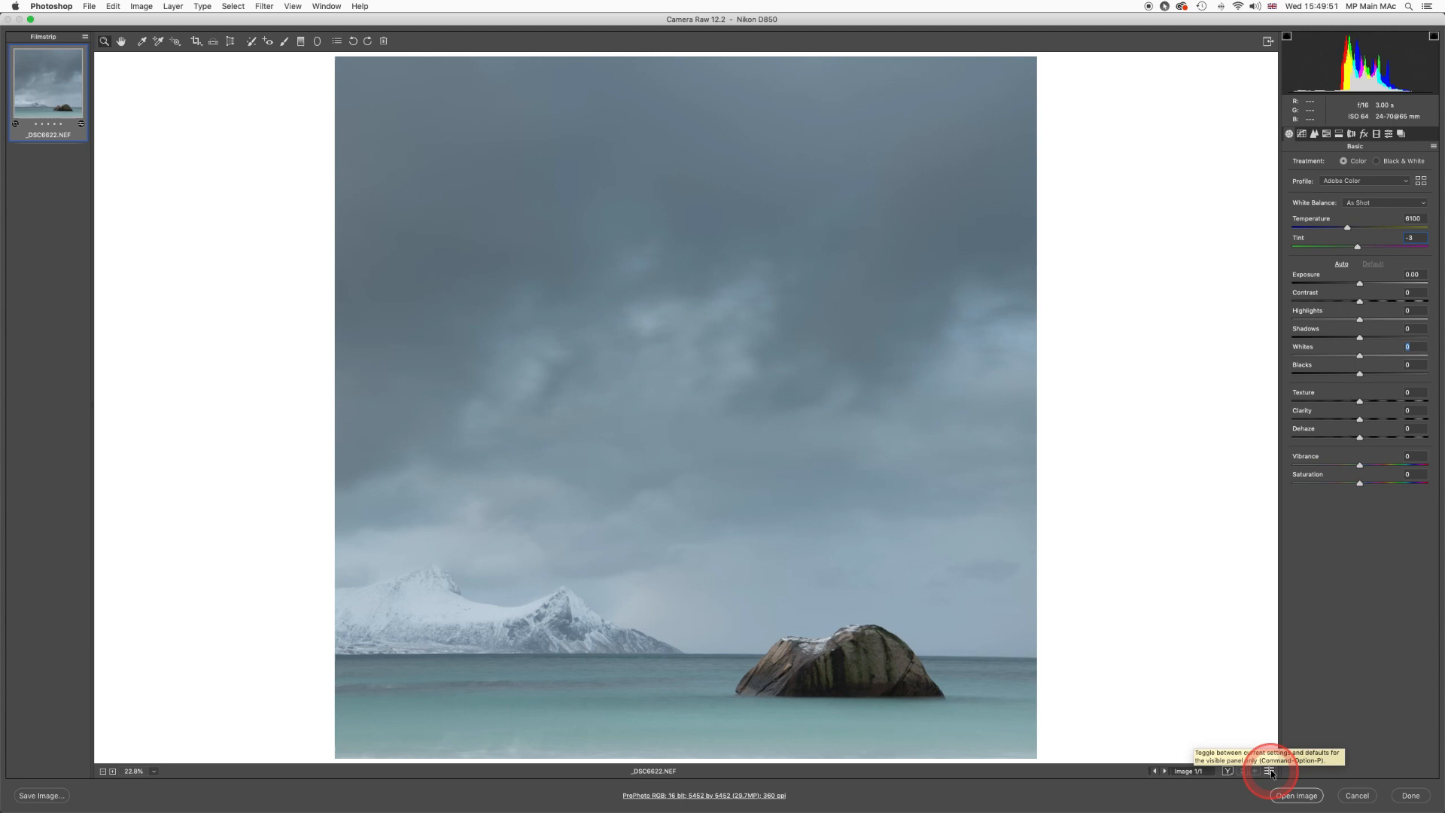
pyautogui.click(1270, 772)
pyautogui.click(1270, 772)
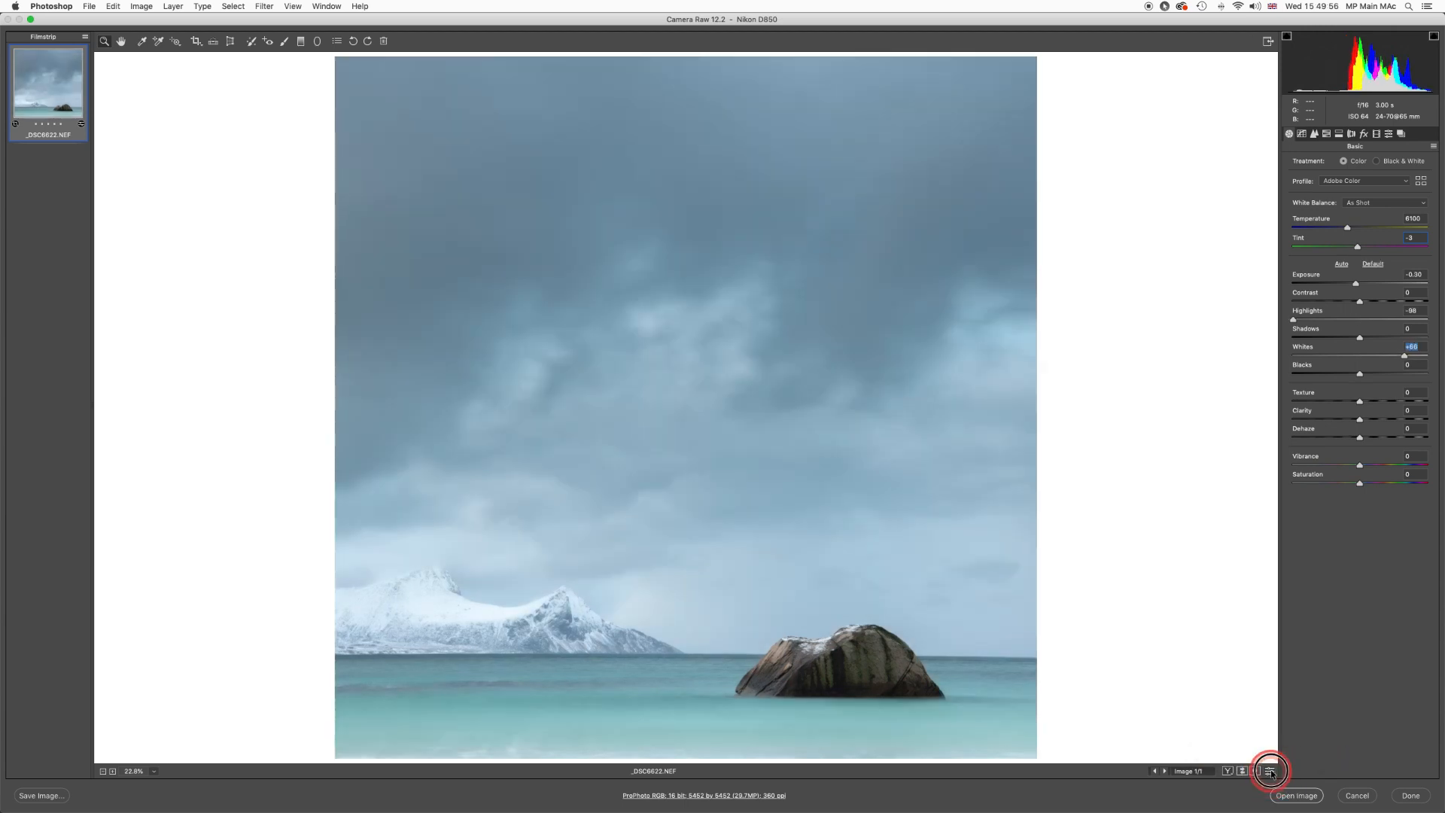
pyautogui.click(1269, 772)
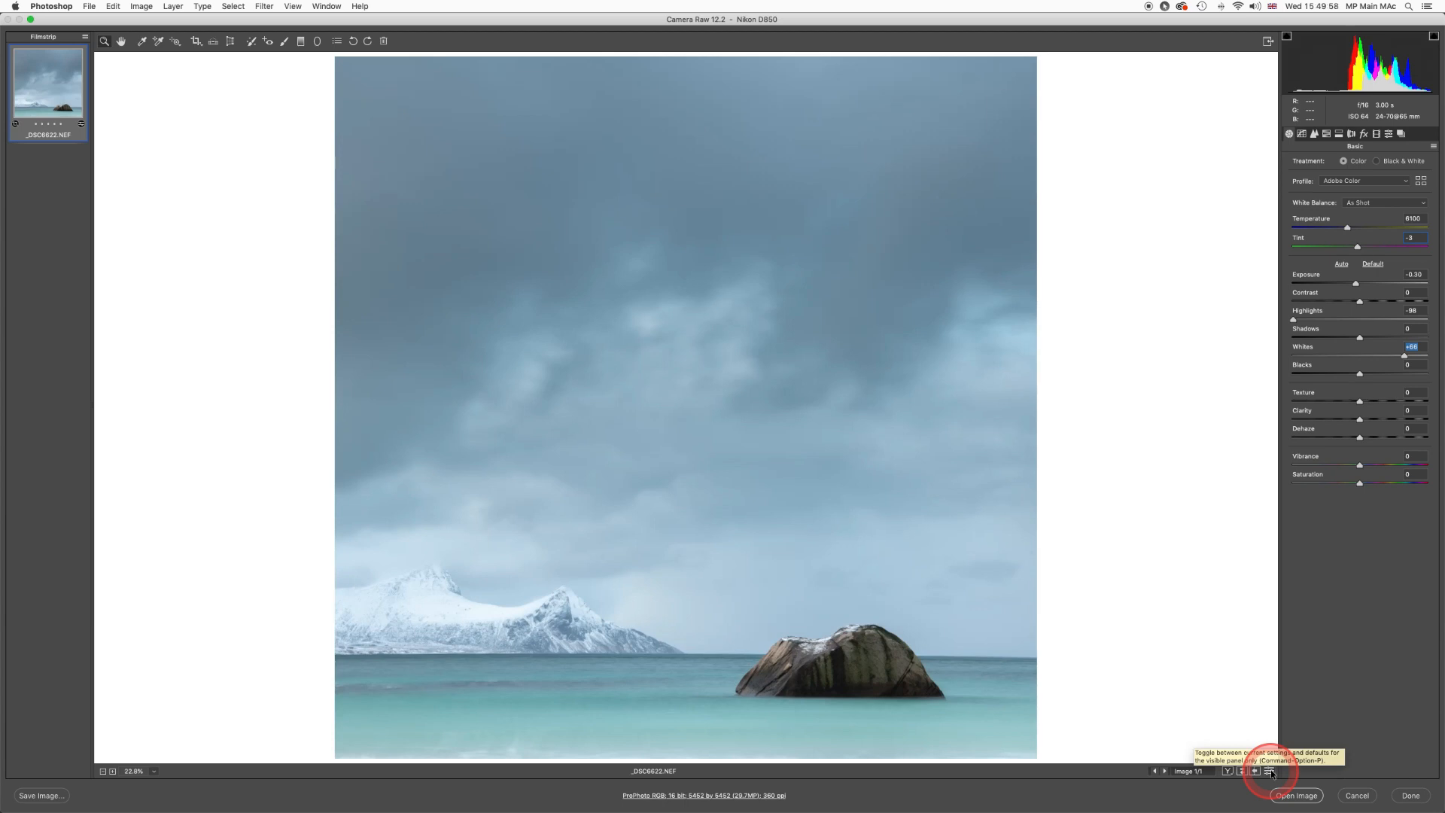
pyautogui.click(1270, 772)
pyautogui.click(1270, 772)
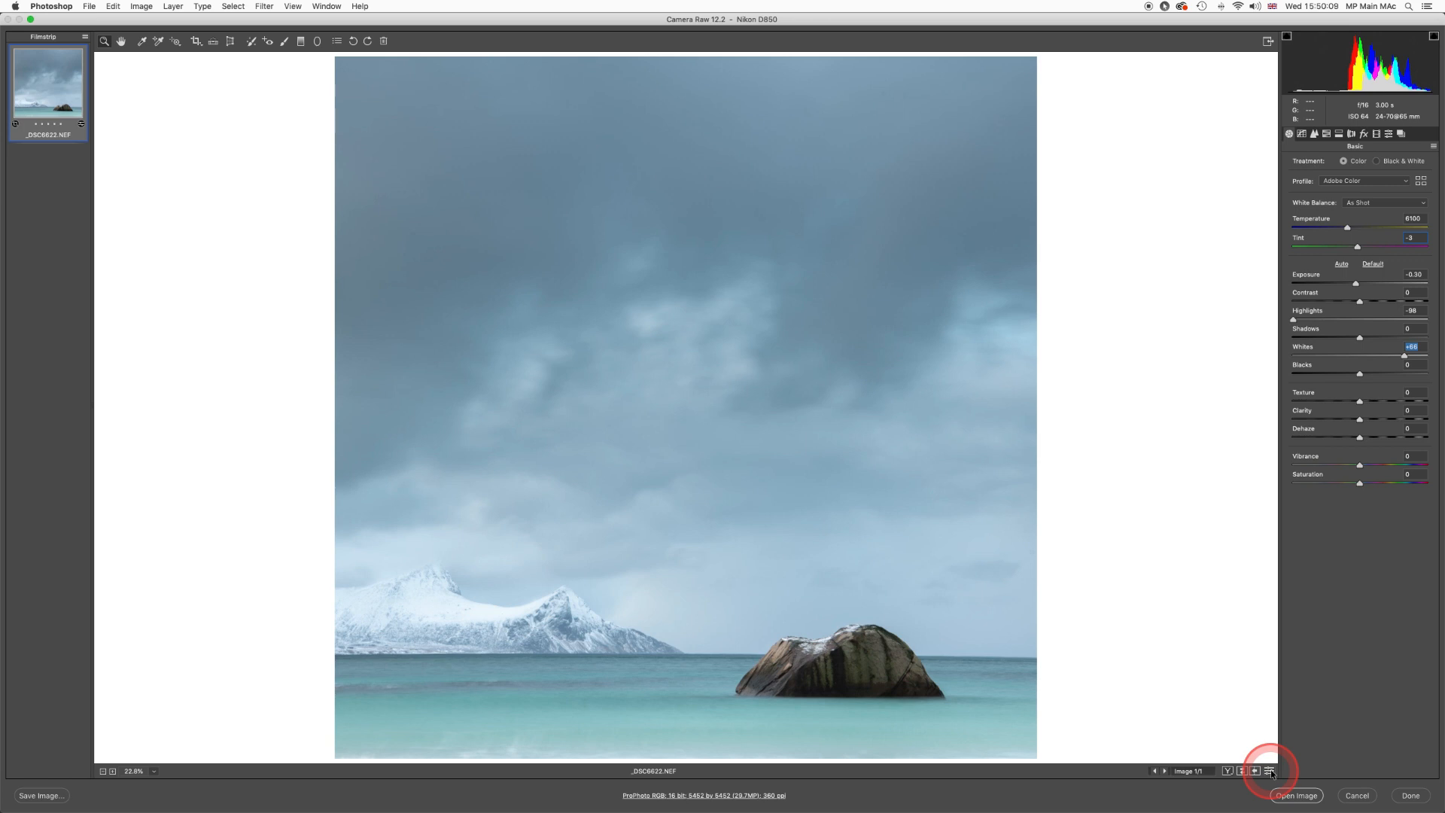
pyautogui.click(1269, 771)
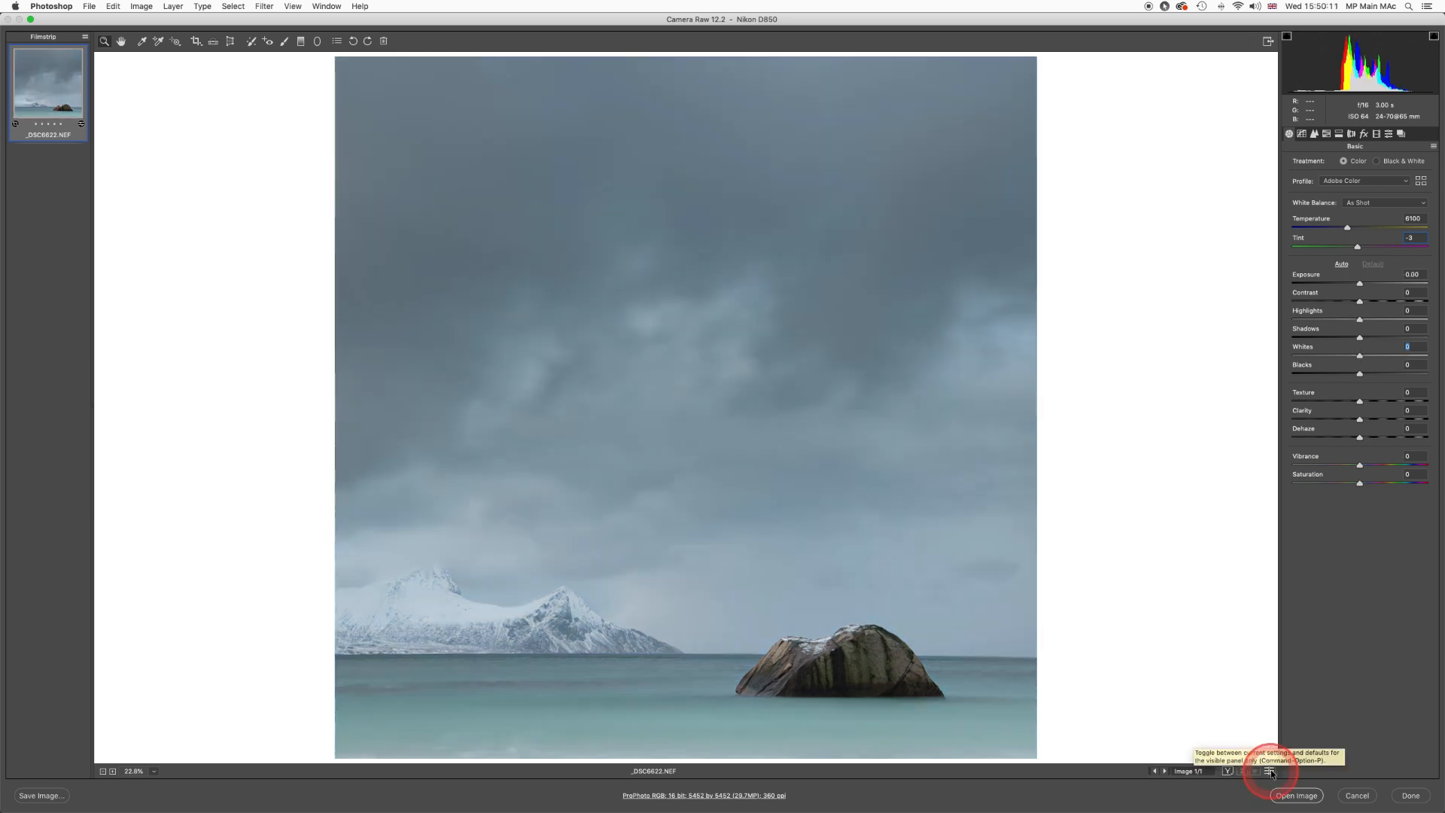
pyautogui.click(1269, 771)
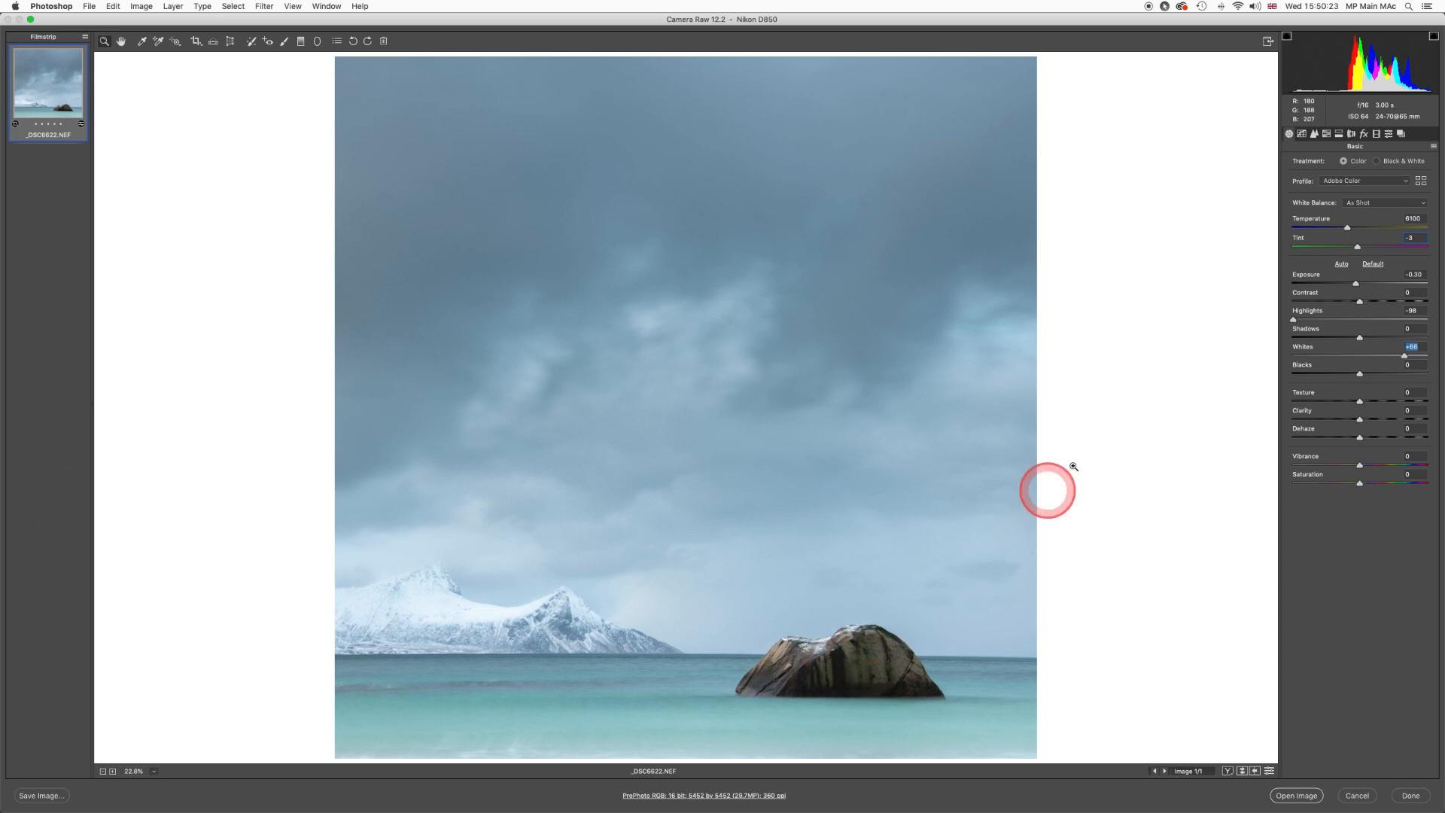
pyautogui.click(1327, 134)
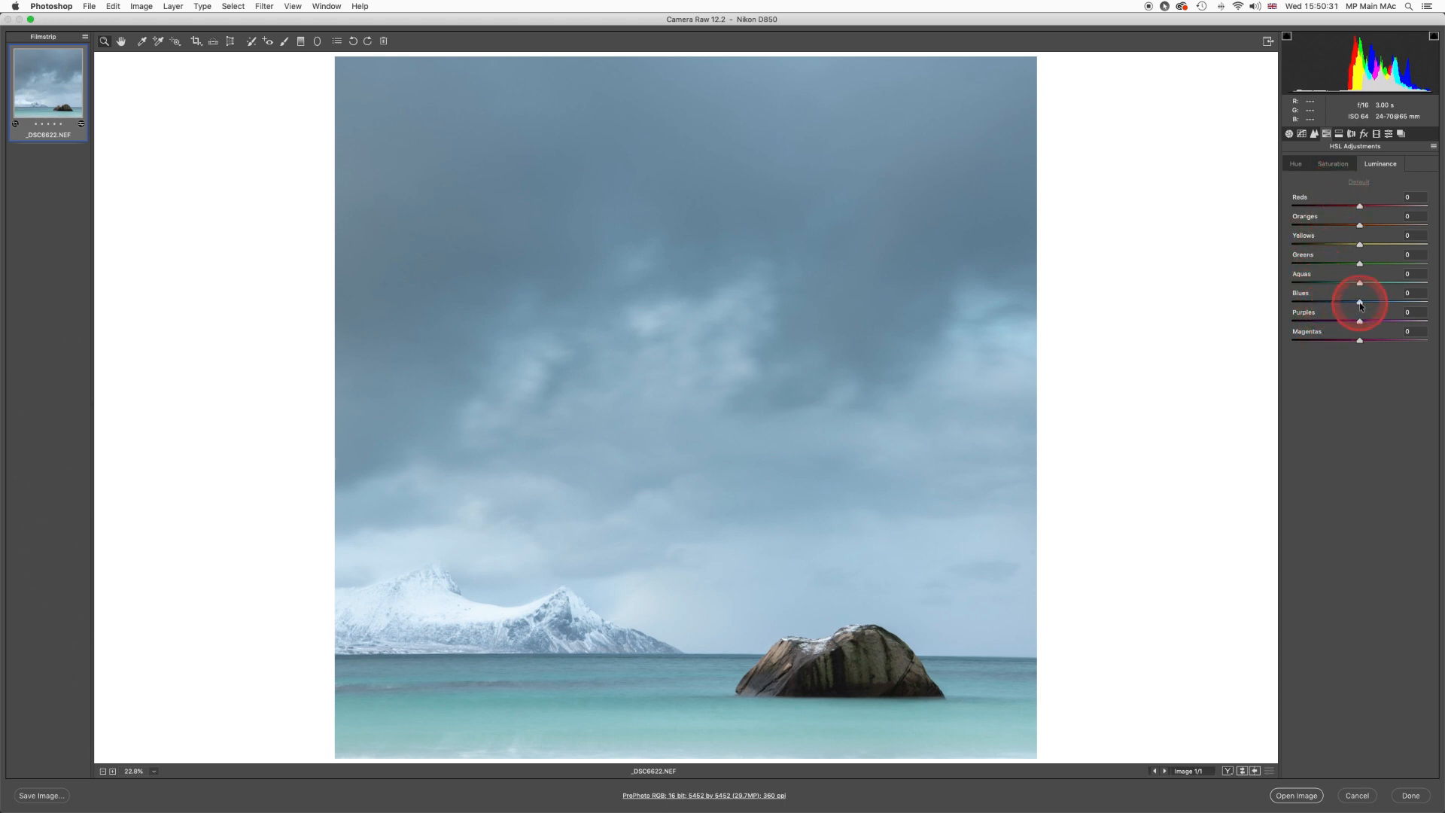
pyautogui.click(1361, 303)
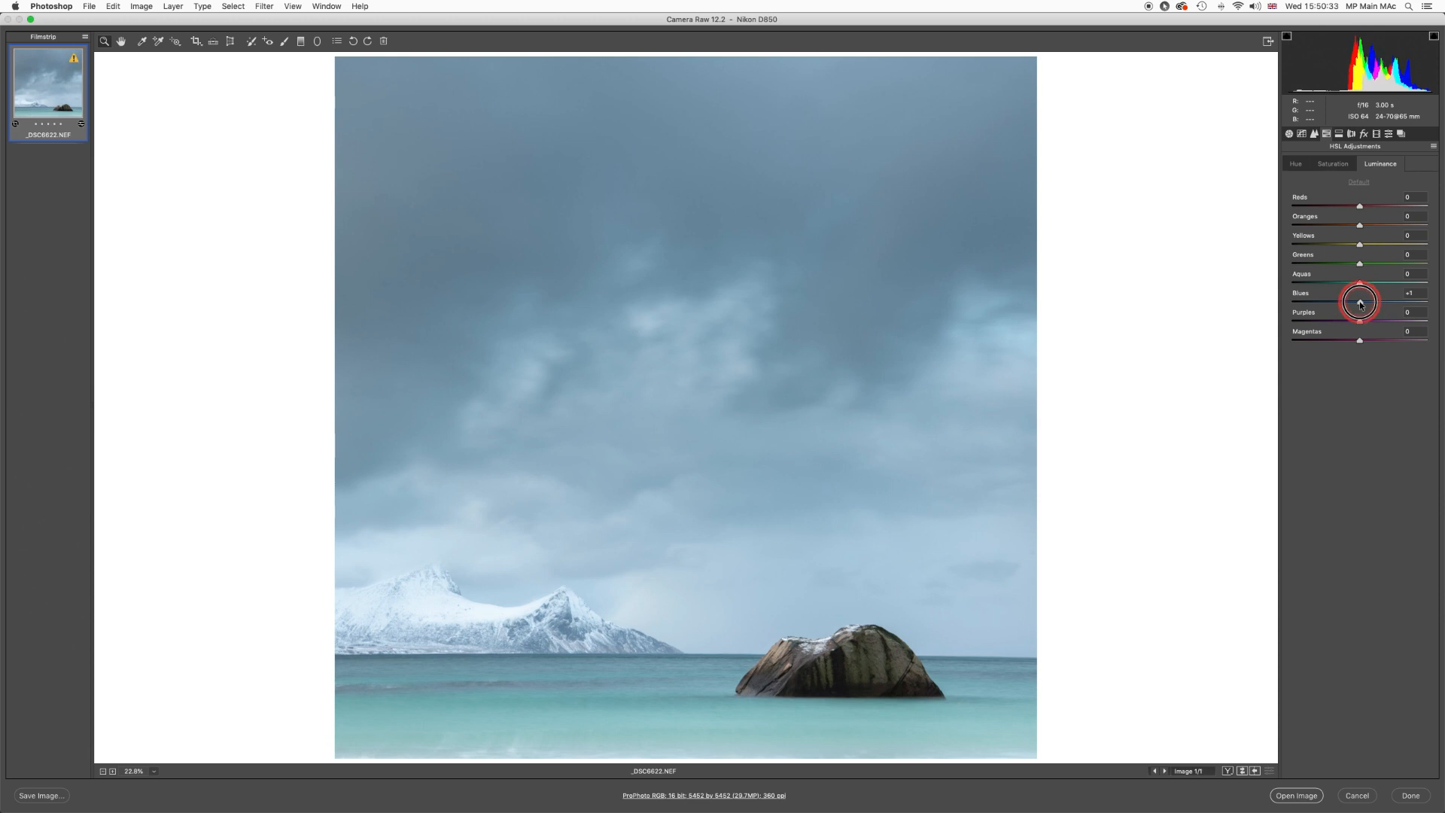
pyautogui.doubleClick(1360, 303)
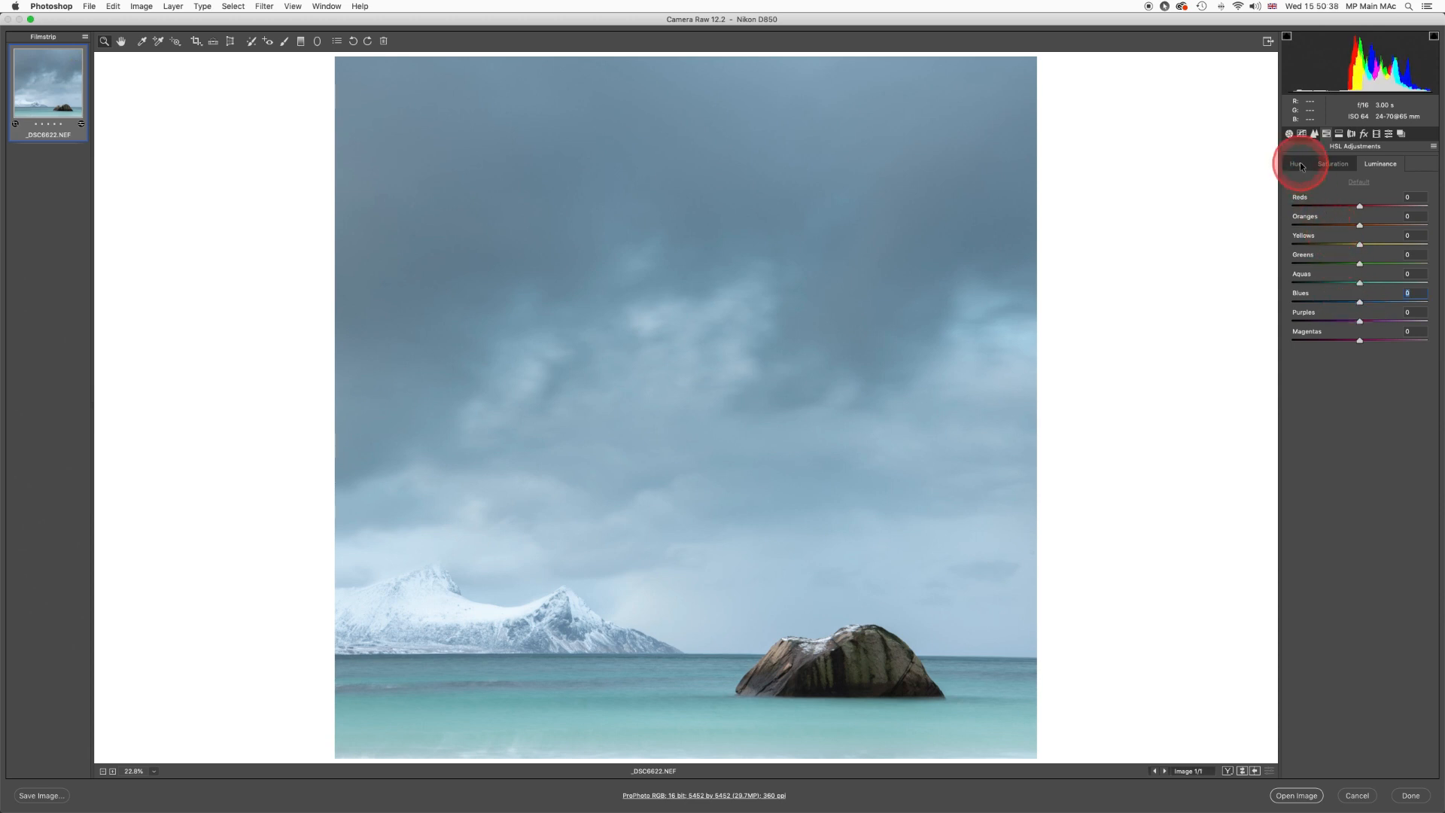
pyautogui.click(1290, 136)
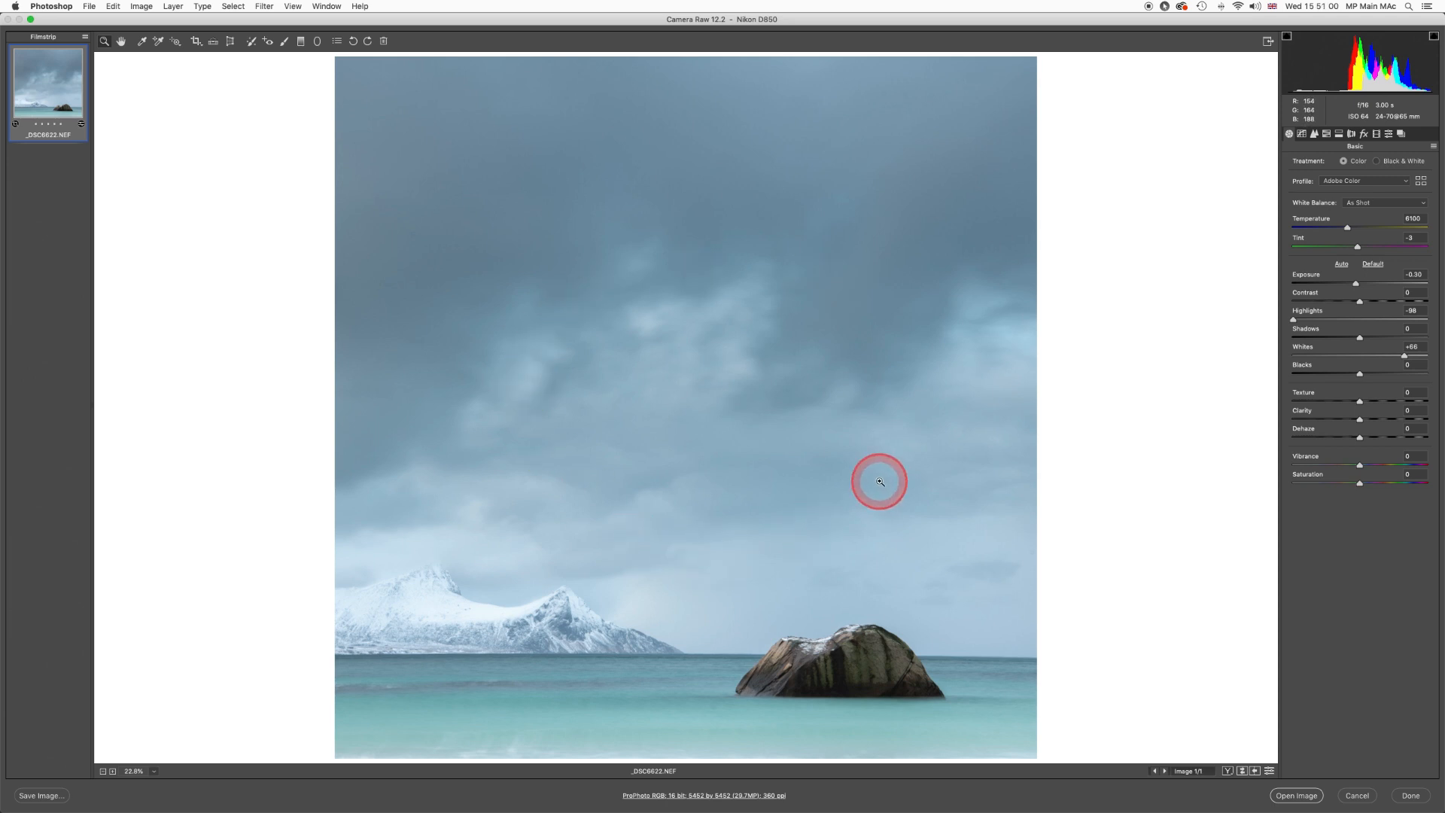
# - Raise the HSL luminance of the Blues to +33, compare it with the default HSL settings, and reduce it to +28
pyautogui.click(1326, 134)
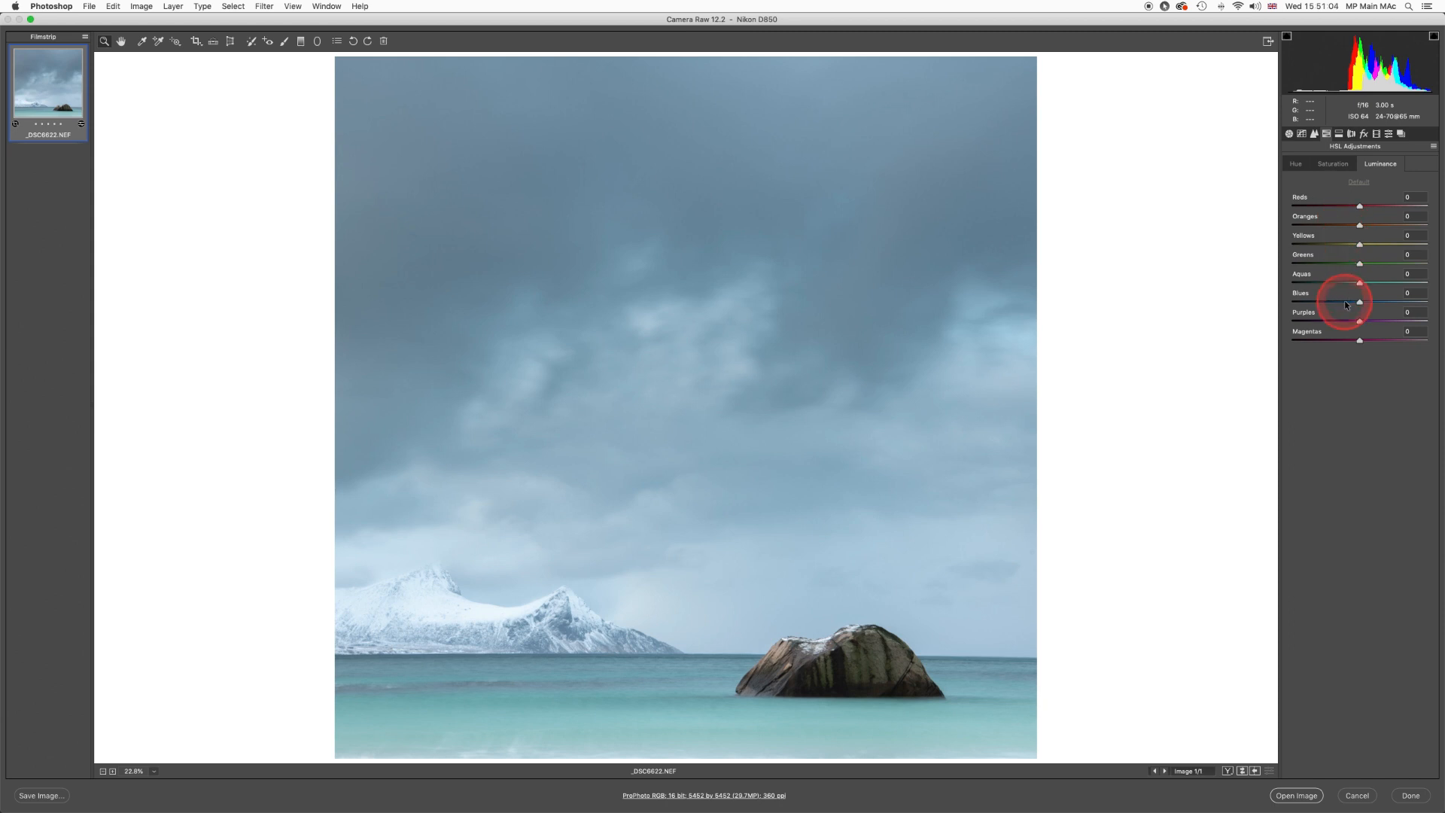
pyautogui.moveTo(1360, 301); pyautogui.dragTo(1382, 304)
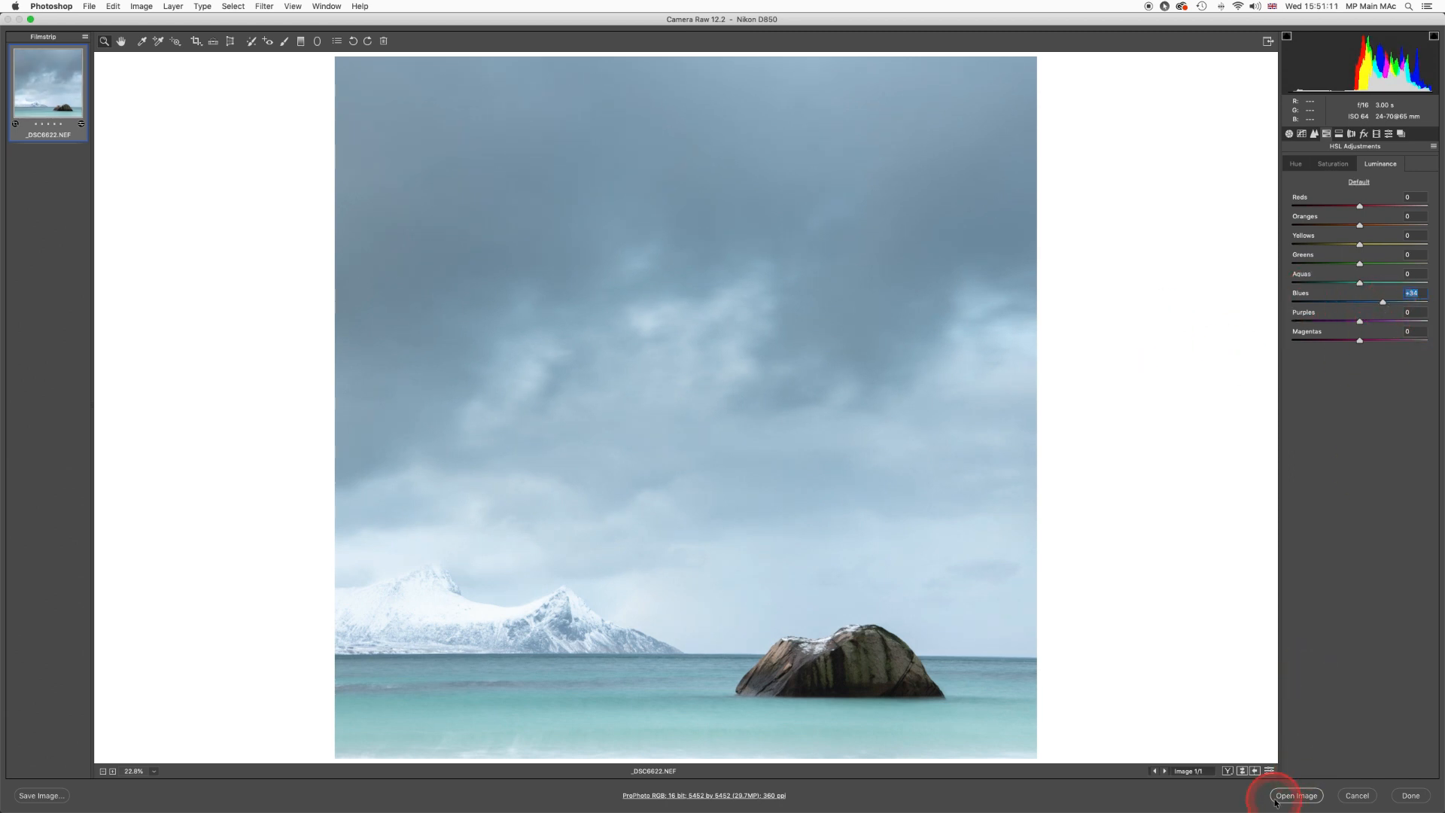
pyautogui.click(1269, 772)
pyautogui.click(1270, 772)
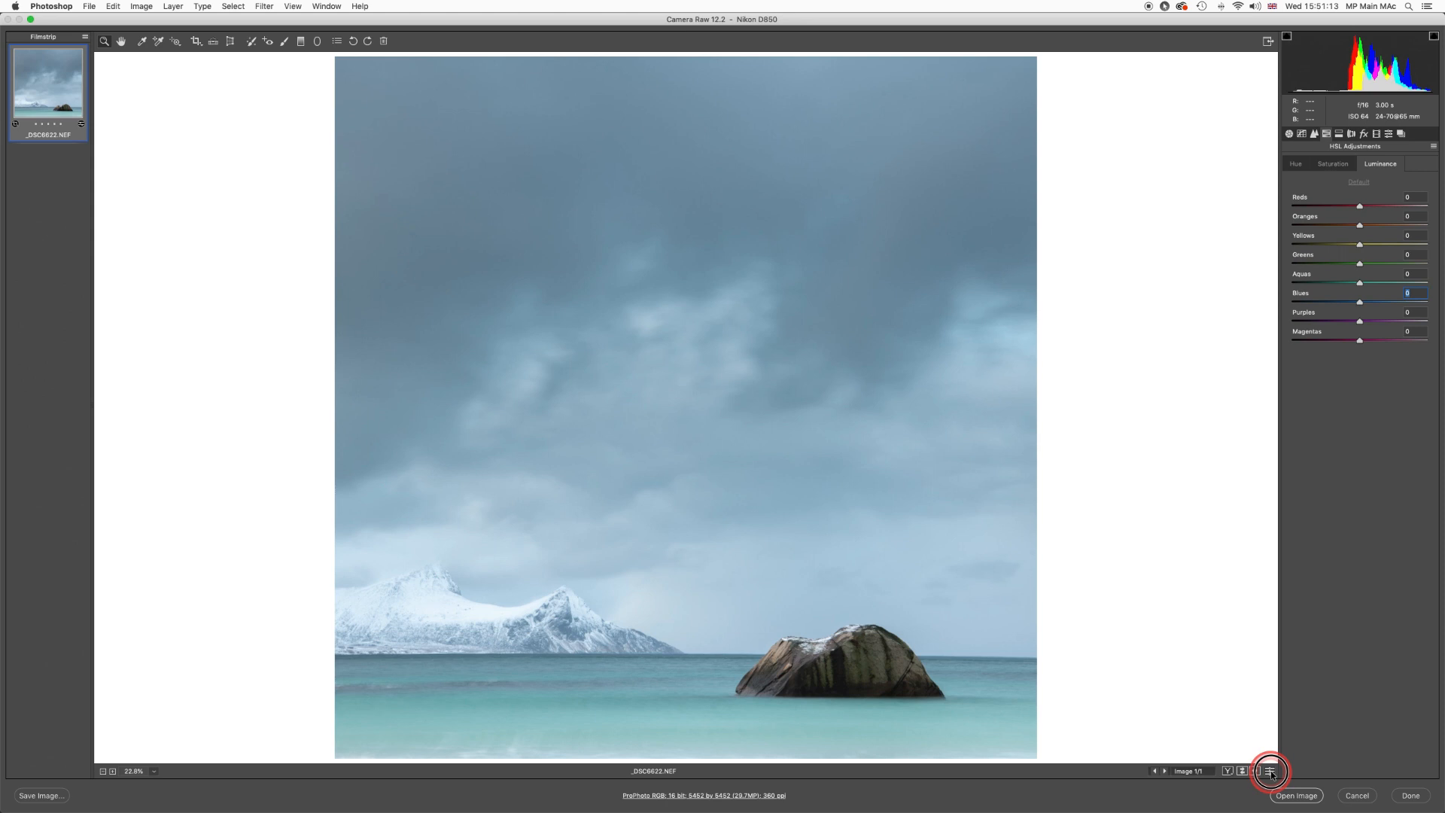
pyautogui.click(1269, 772)
pyautogui.click(1270, 771)
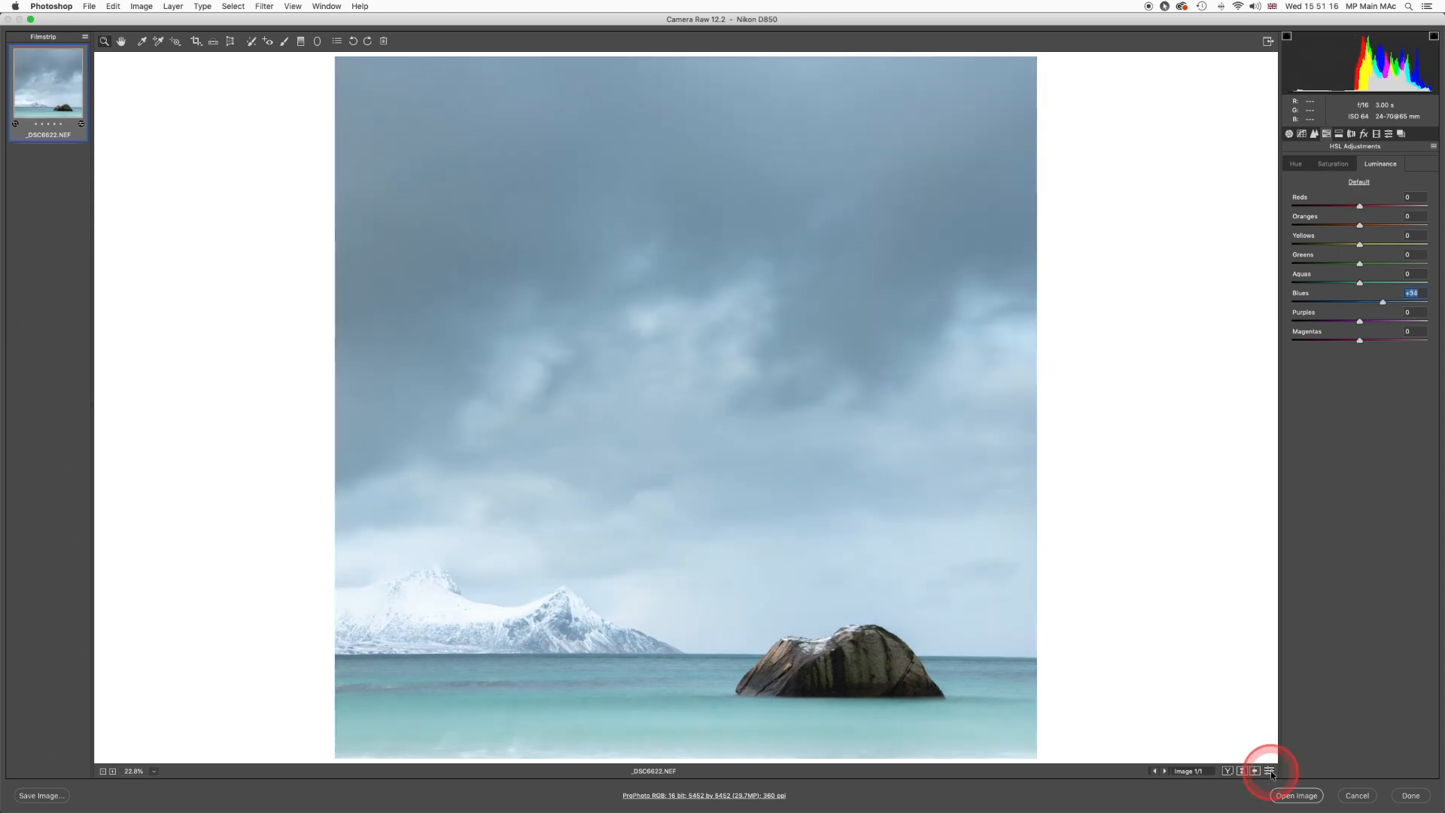
pyautogui.click(1270, 772)
pyautogui.click(1270, 771)
pyautogui.click(1270, 771)
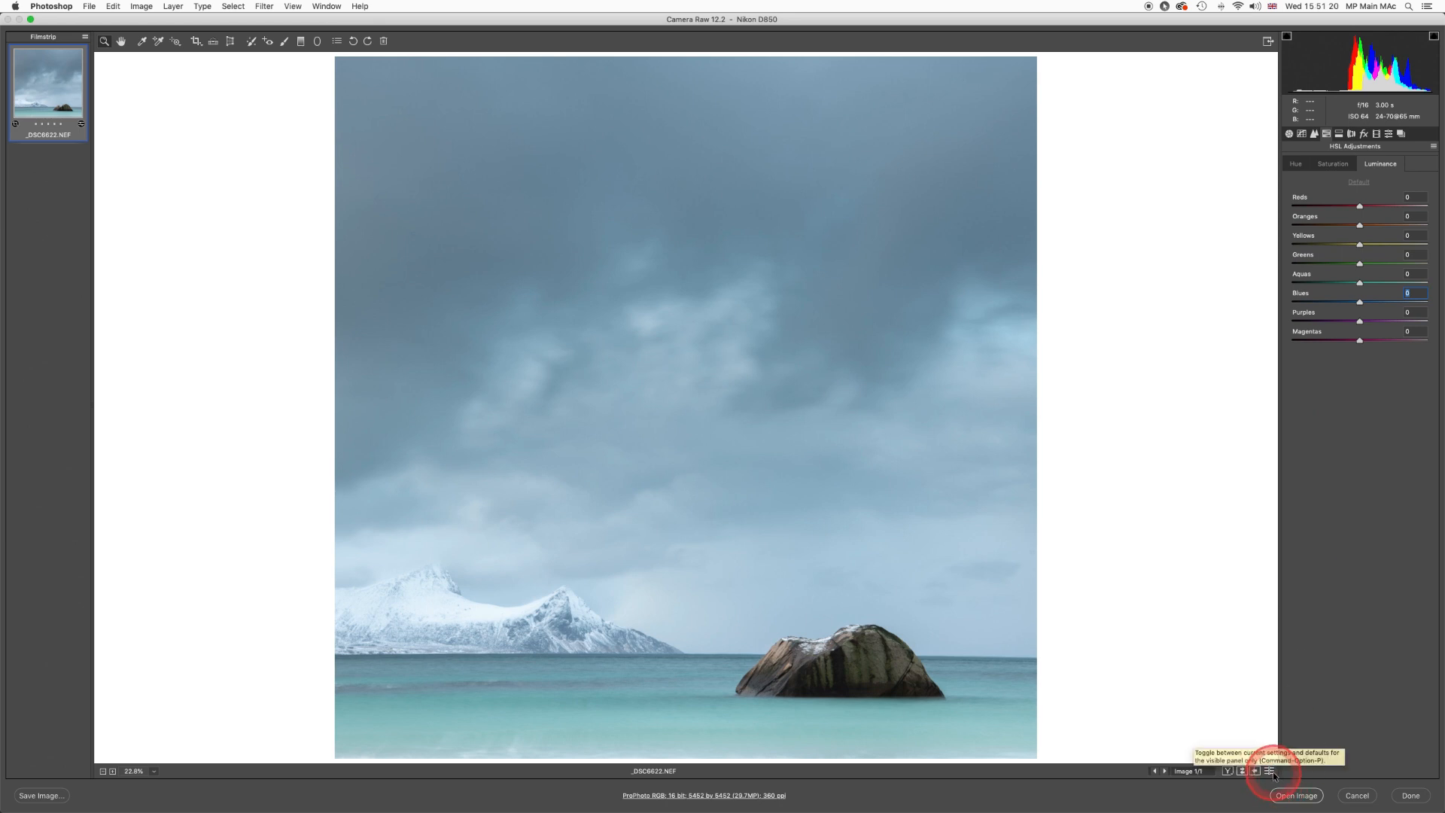
pyautogui.click(1270, 771)
pyautogui.moveTo(1383, 300); pyautogui.dragTo(1379, 304)
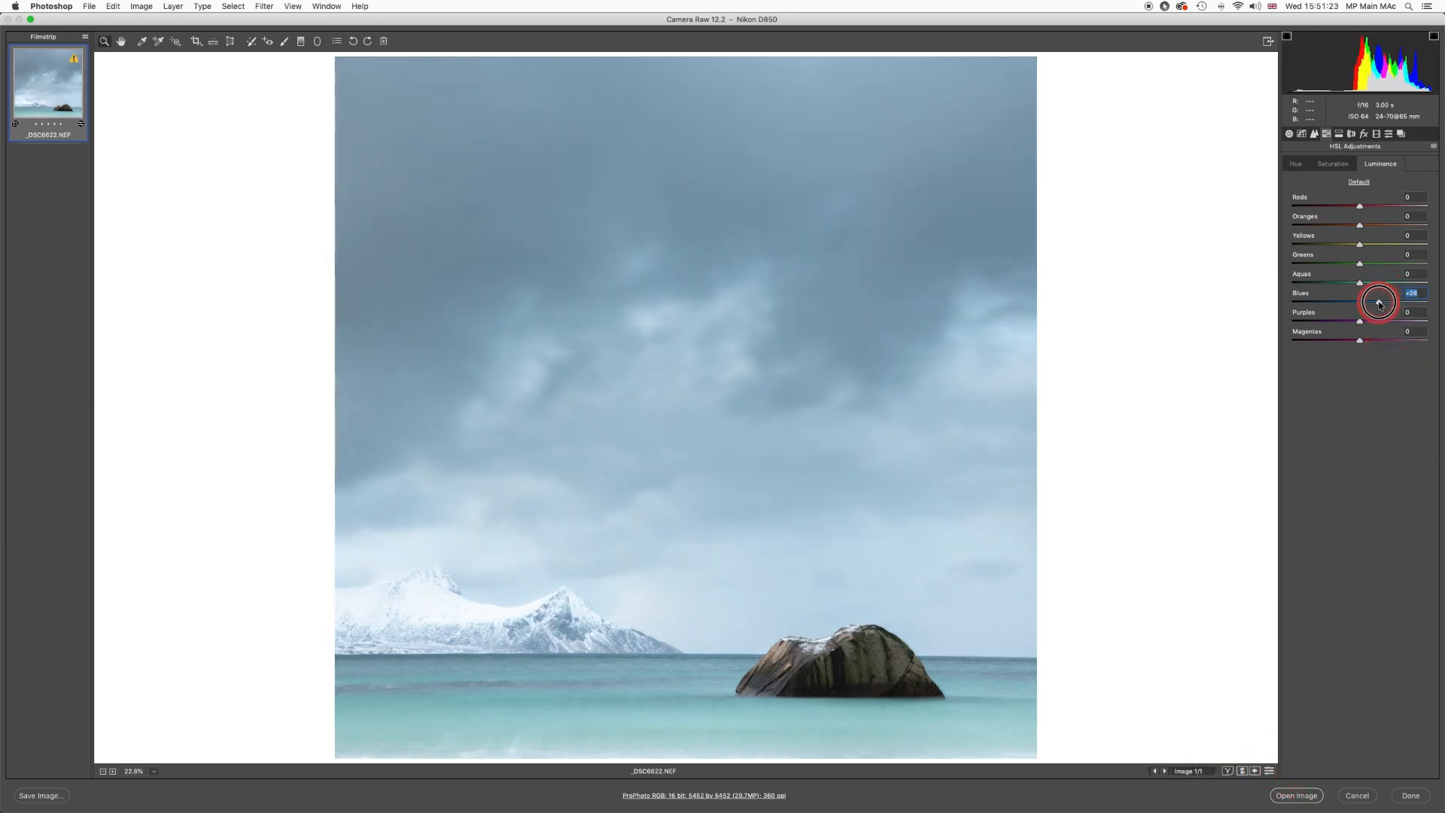
# - Swap repeatedly between the before and after settings to compare the original photo with all adjustments
pyautogui.click(1242, 771)
pyautogui.click(1242, 772)
pyautogui.click(1242, 772)
pyautogui.click(1243, 772)
pyautogui.click(1242, 772)
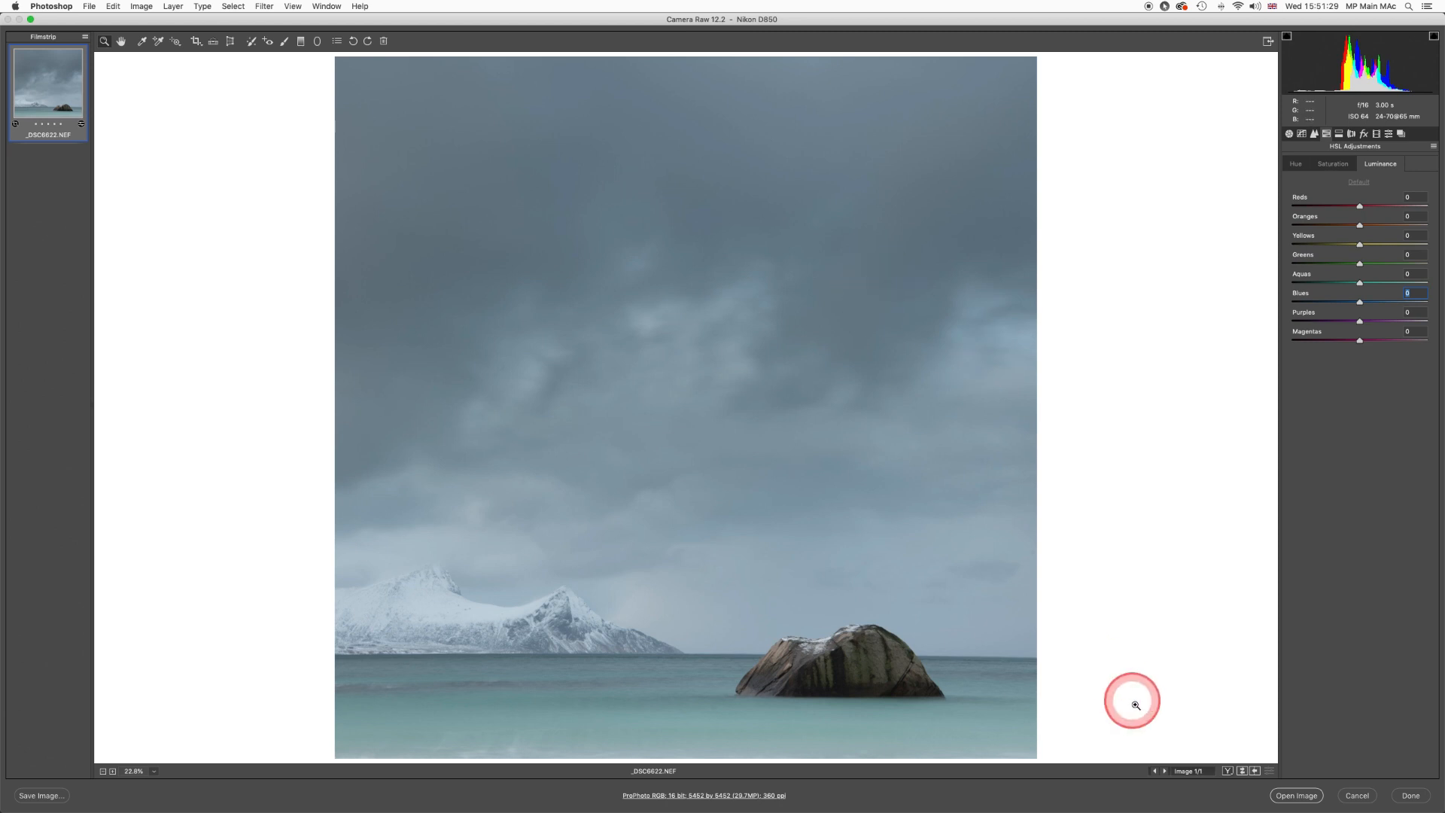
pyautogui.click(1242, 771)
pyautogui.click(1243, 771)
pyautogui.click(1371, 287)
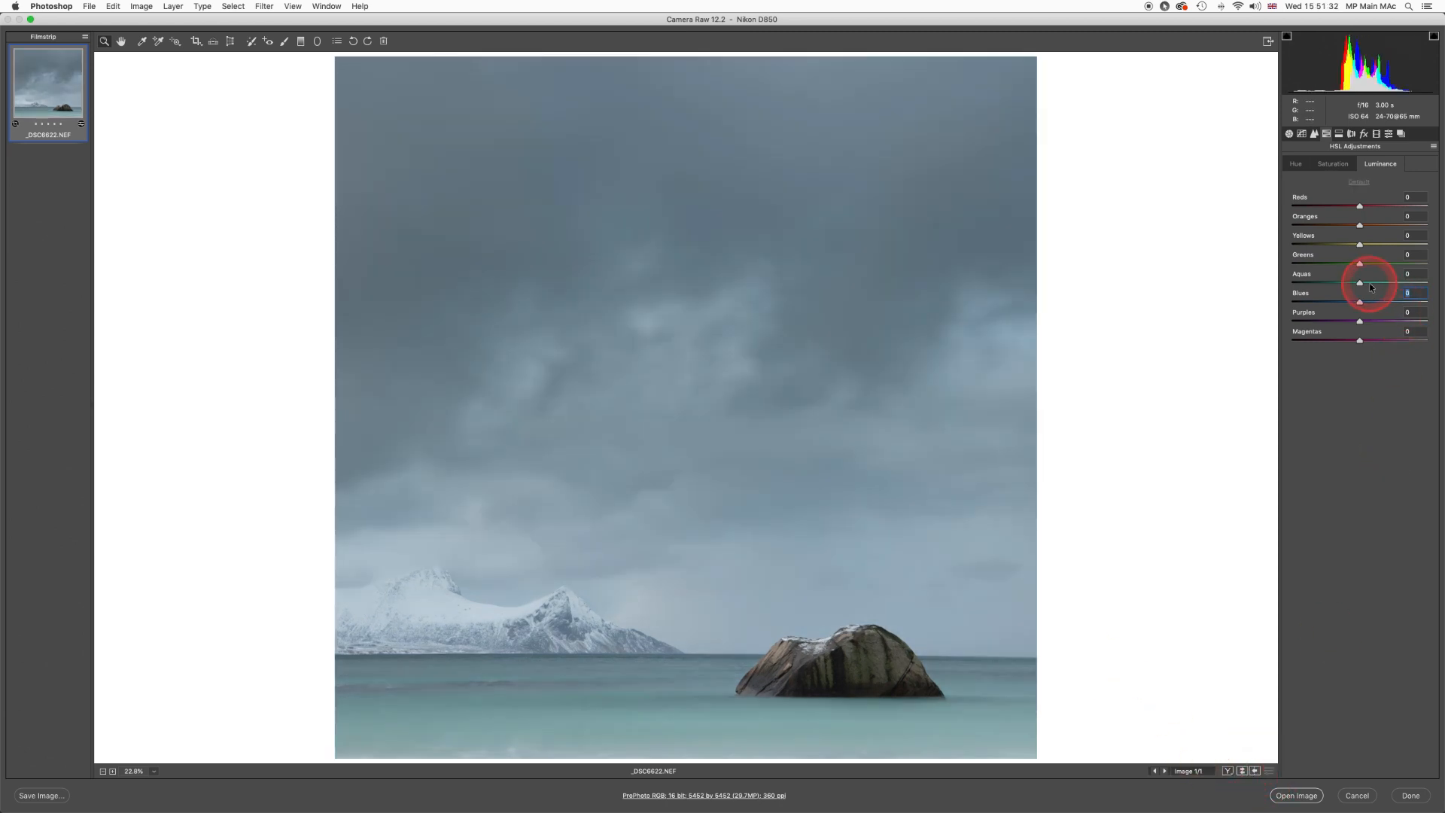
# - Raise the HSL luminance of the Blues to +47 and swap repeatedly between the before and after settings
pyautogui.click(1243, 771)
pyautogui.moveTo(1384, 303); pyautogui.dragTo(1393, 303)
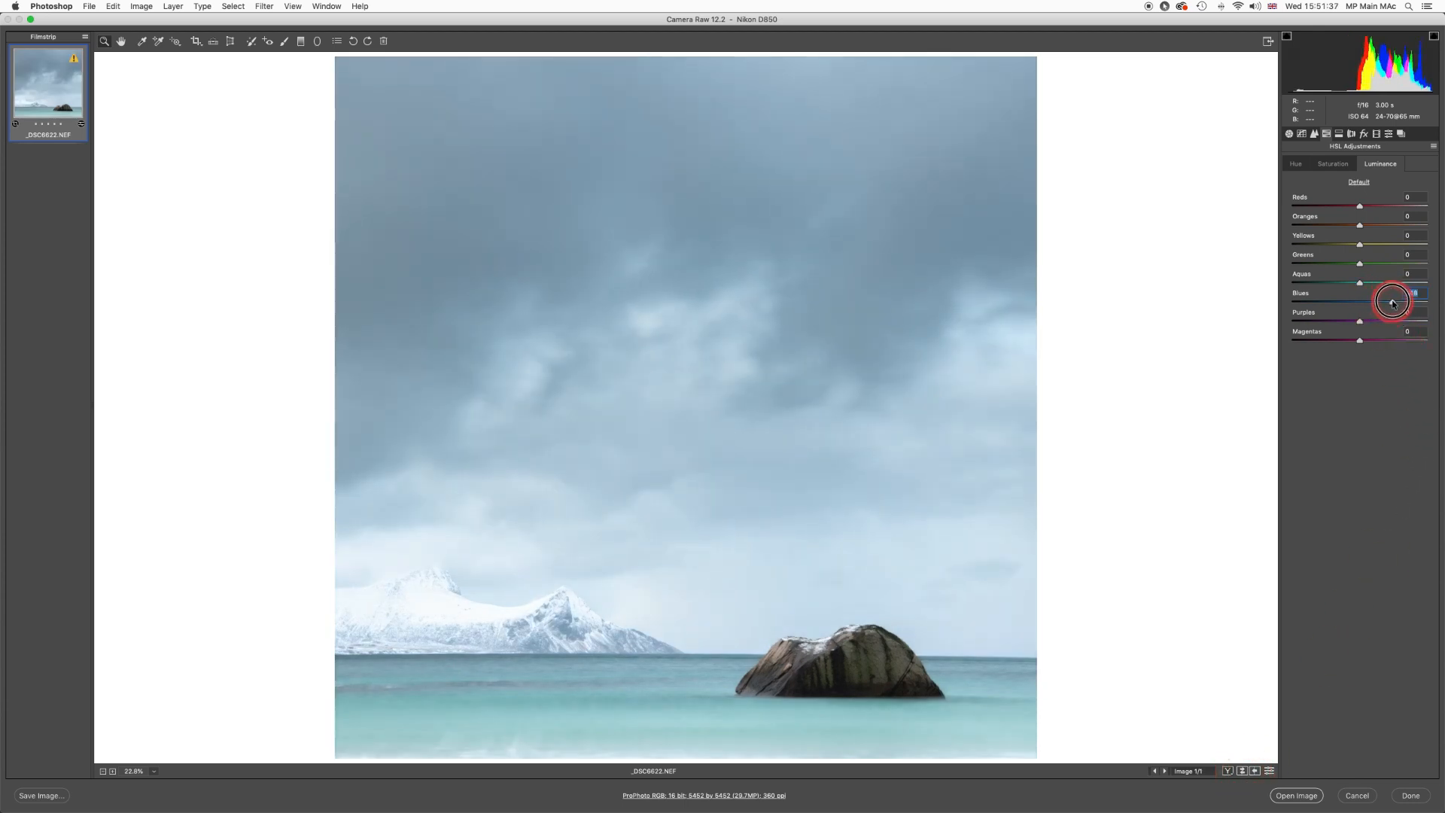
pyautogui.click(1242, 771)
pyautogui.click(1243, 771)
pyautogui.click(1242, 771)
pyautogui.click(1243, 772)
pyautogui.click(1242, 771)
pyautogui.click(1243, 772)
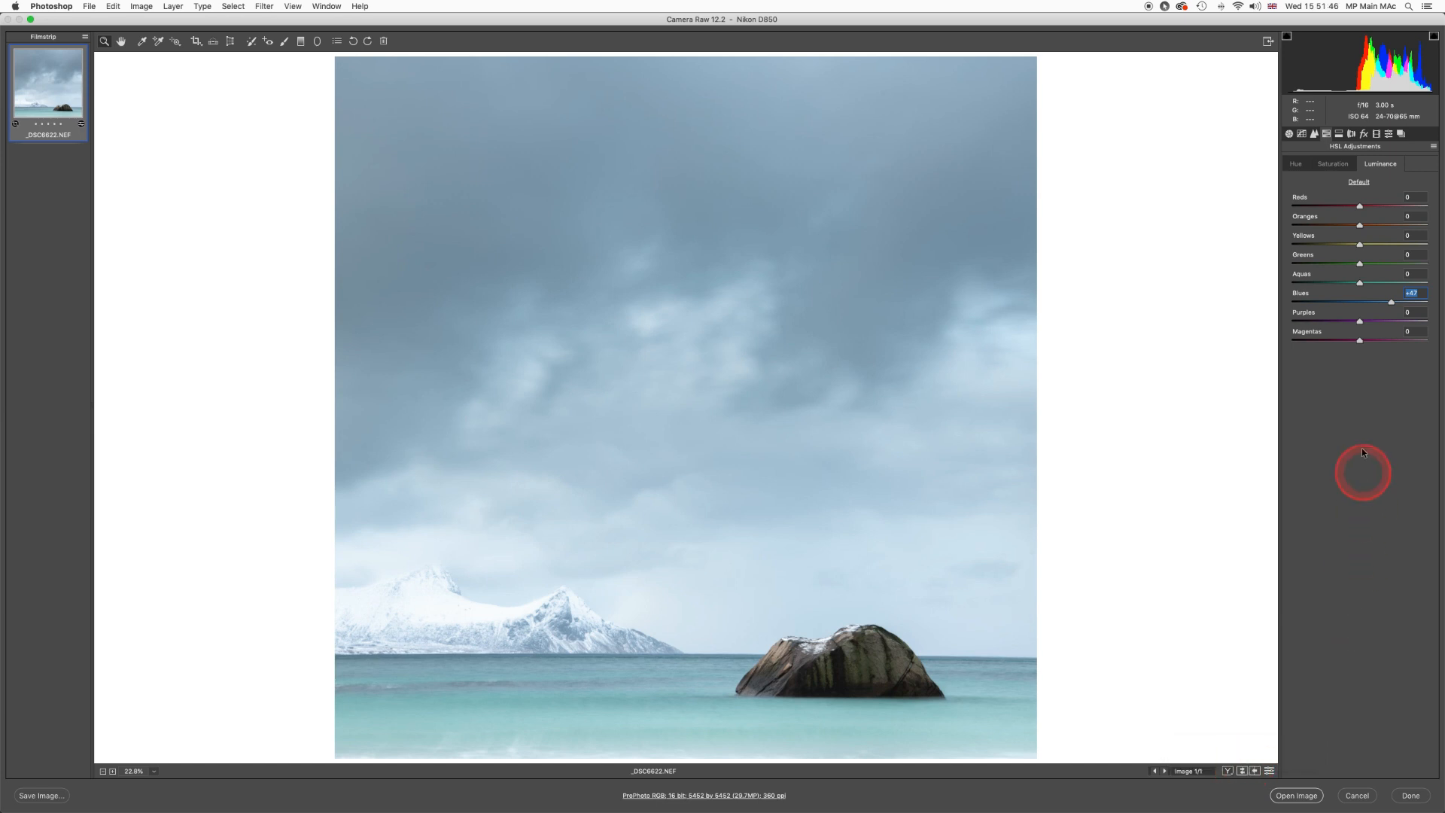
# - Darken the photo with Exposure at -1.30 and raise the Whites to +75 in the Basic adjustments
pyautogui.click(1290, 135)
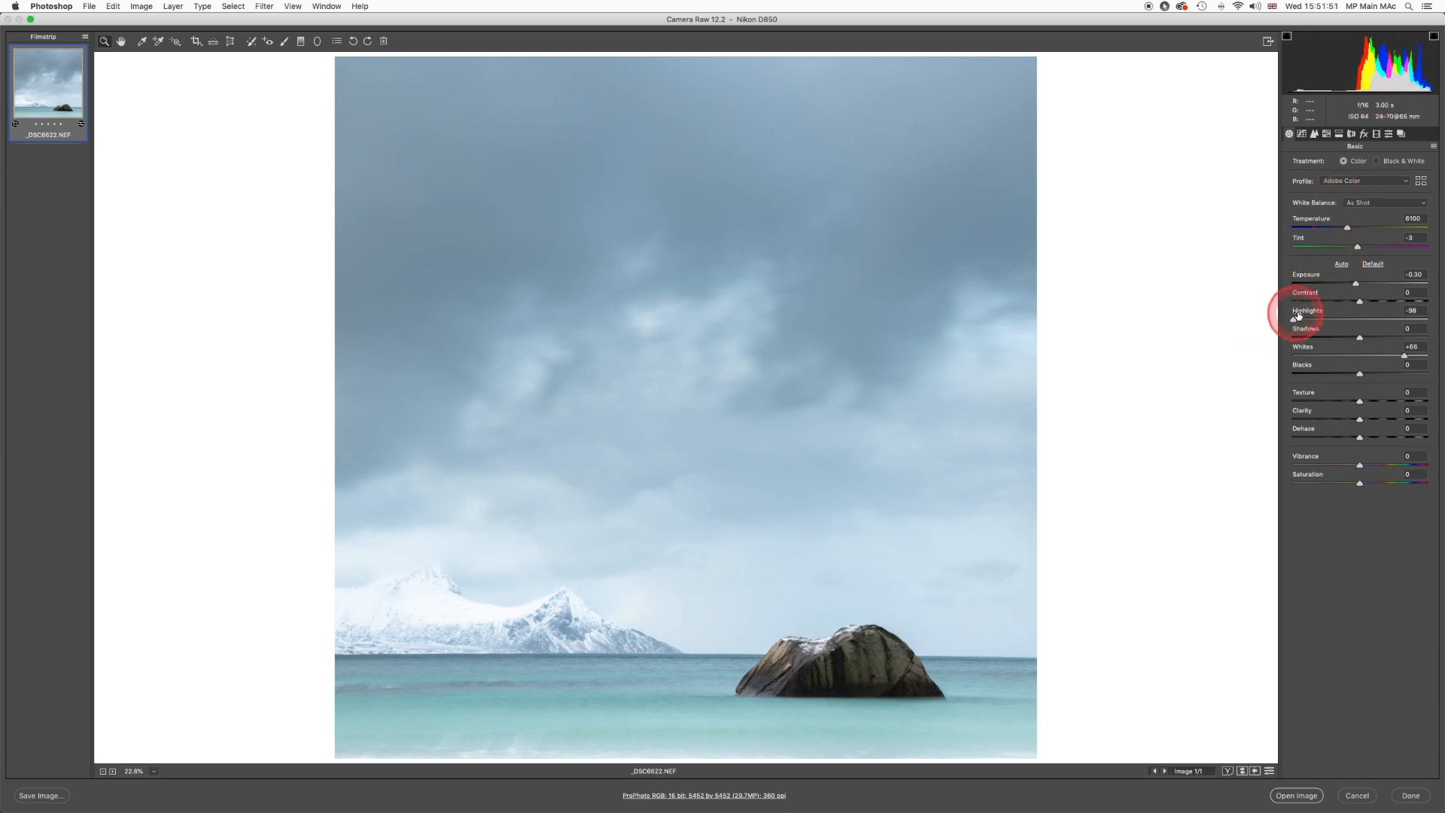
pyautogui.moveTo(1356, 284); pyautogui.dragTo(1352, 285)
pyautogui.moveTo(1349, 285); pyautogui.dragTo(1345, 285)
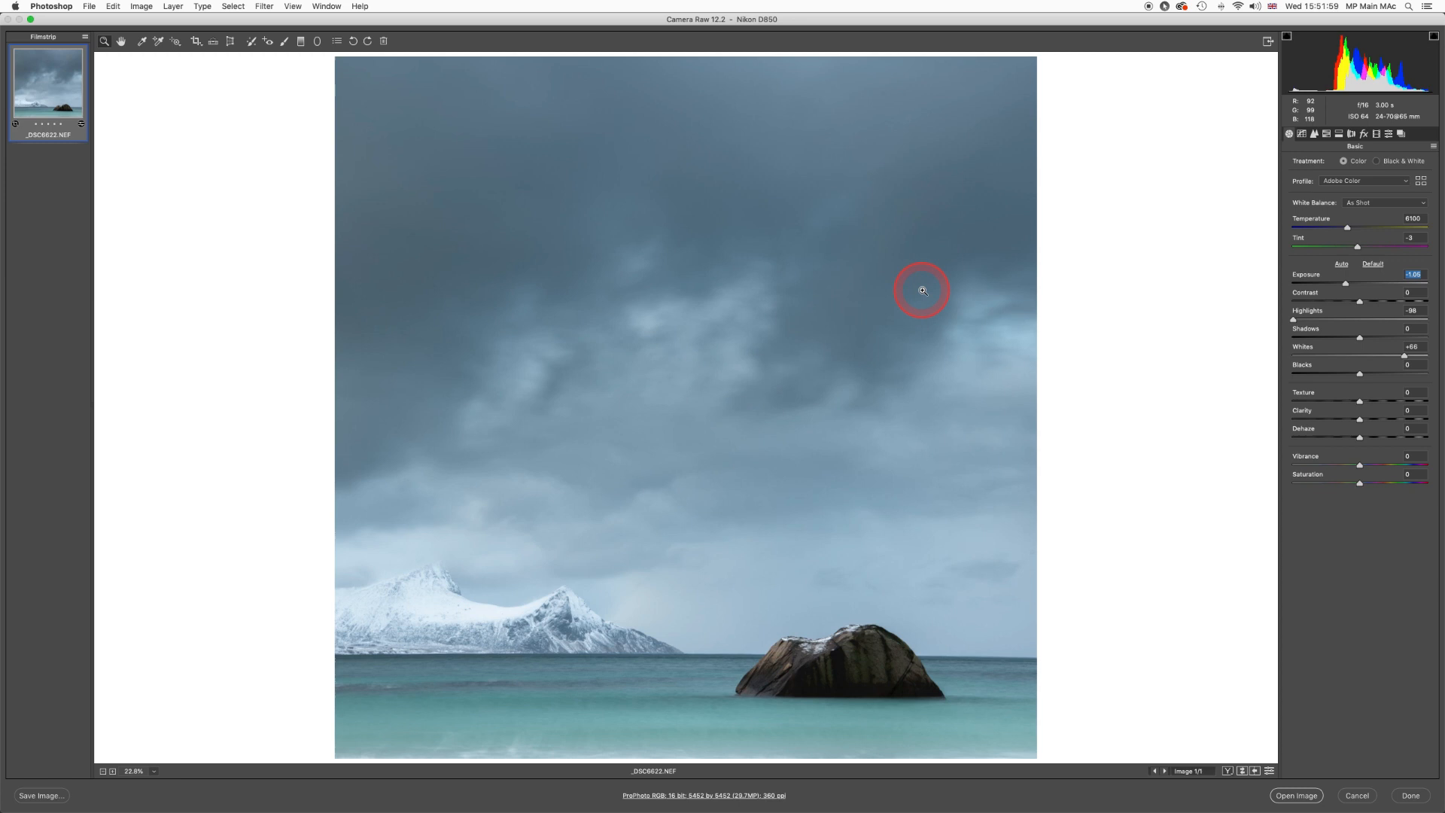
pyautogui.moveTo(1345, 285); pyautogui.dragTo(1341, 286)
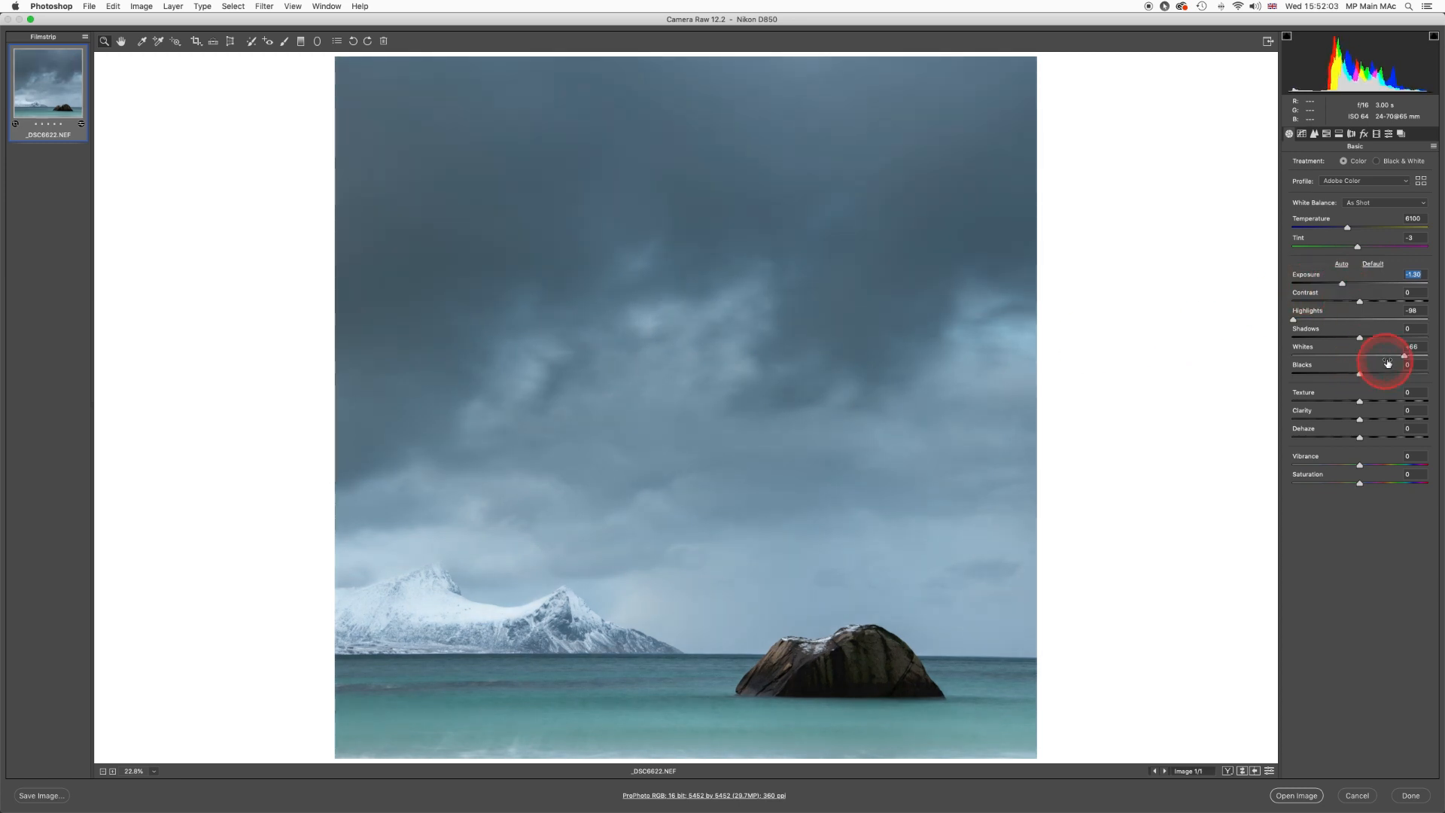
pyautogui.moveTo(1405, 358); pyautogui.dragTo(1409, 358)
pyautogui.press('alt')
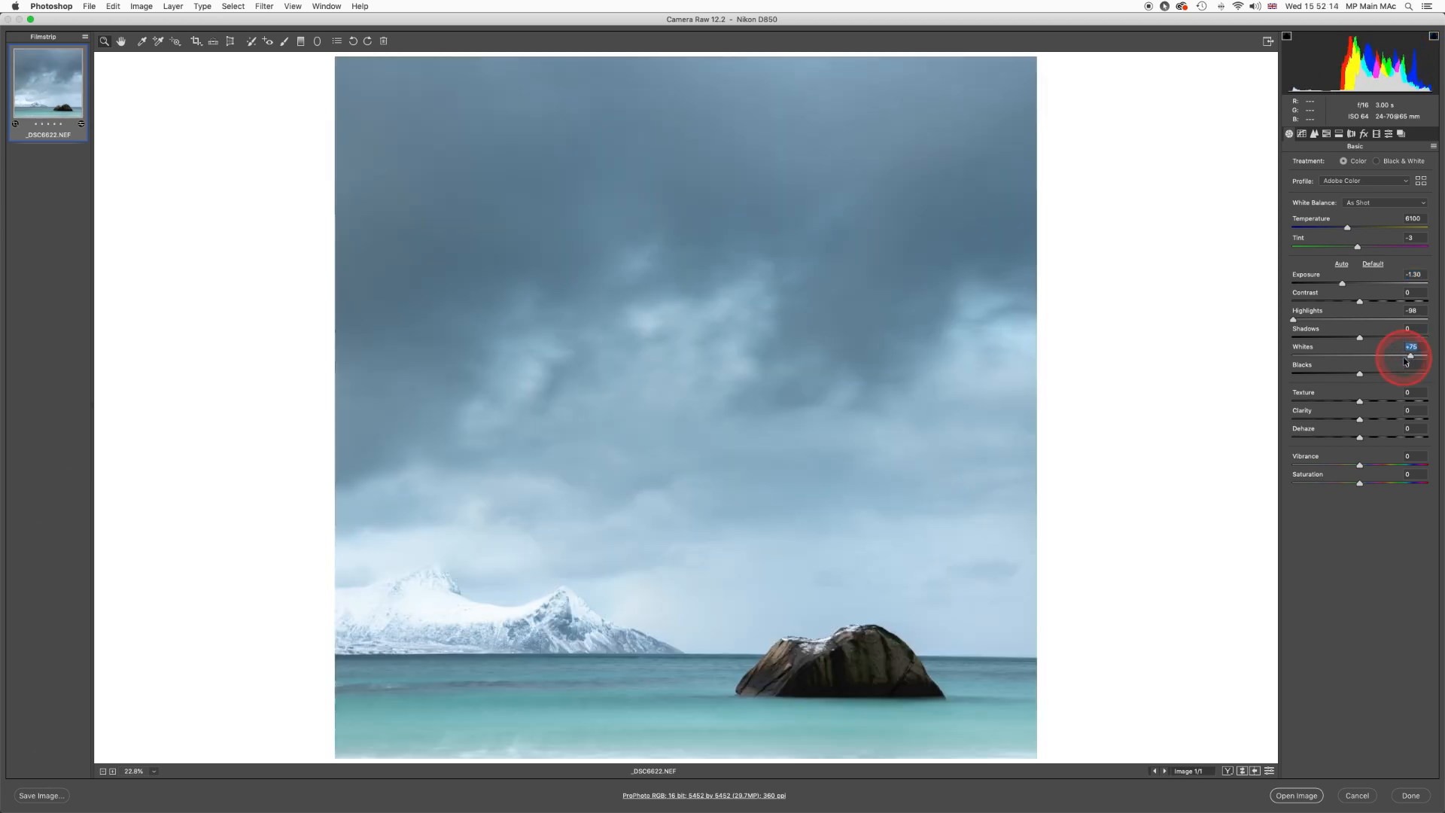
# - Raise the HSL luminance of the Blues further and slightly reduce the saturation of the Blues
pyautogui.click(1326, 134)
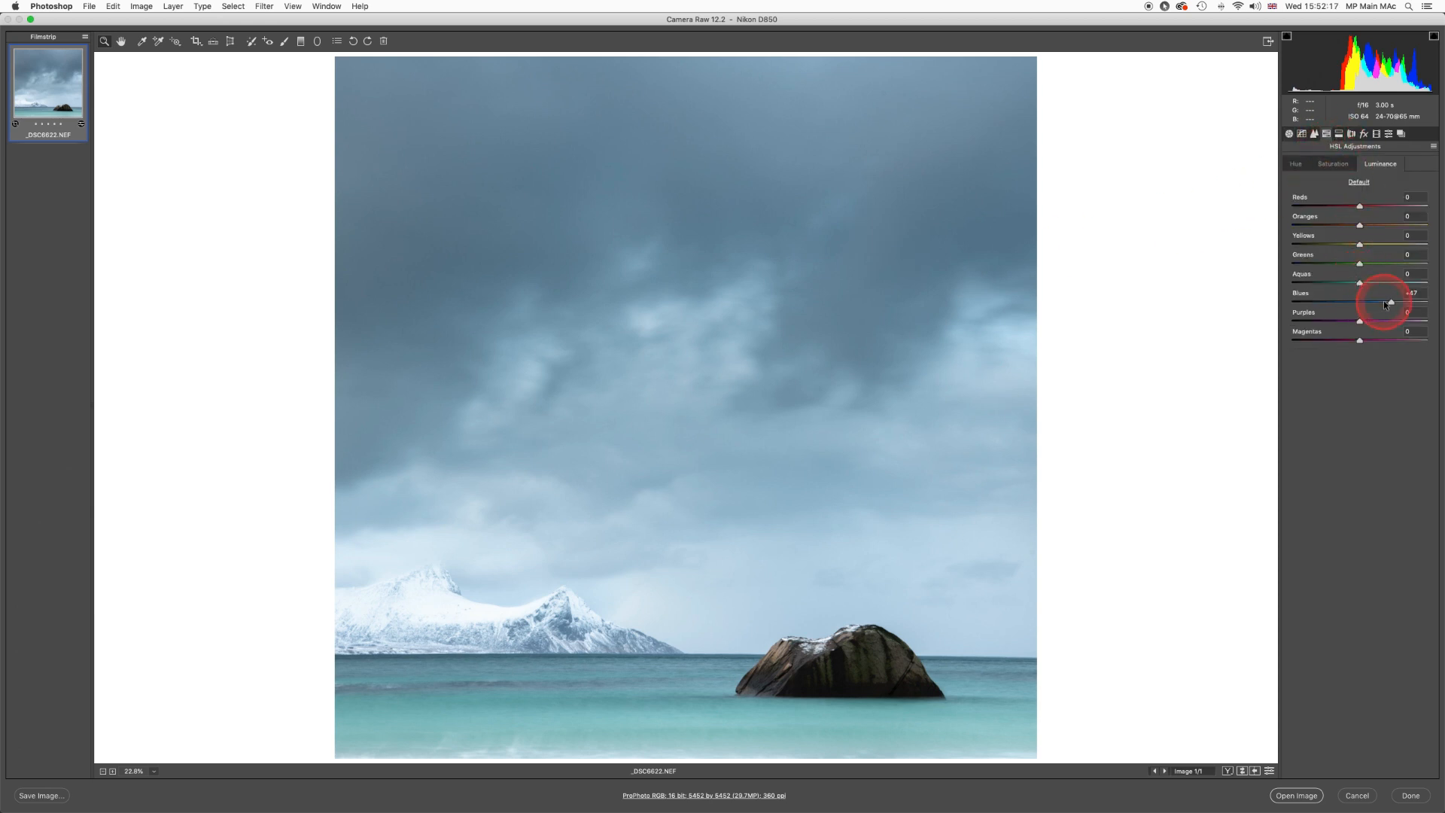
pyautogui.moveTo(1391, 303)
pyautogui.mouseDown()
pyautogui.moveTo(1419, 303)
pyautogui.moveTo(1400, 304)
pyautogui.mouseUp()
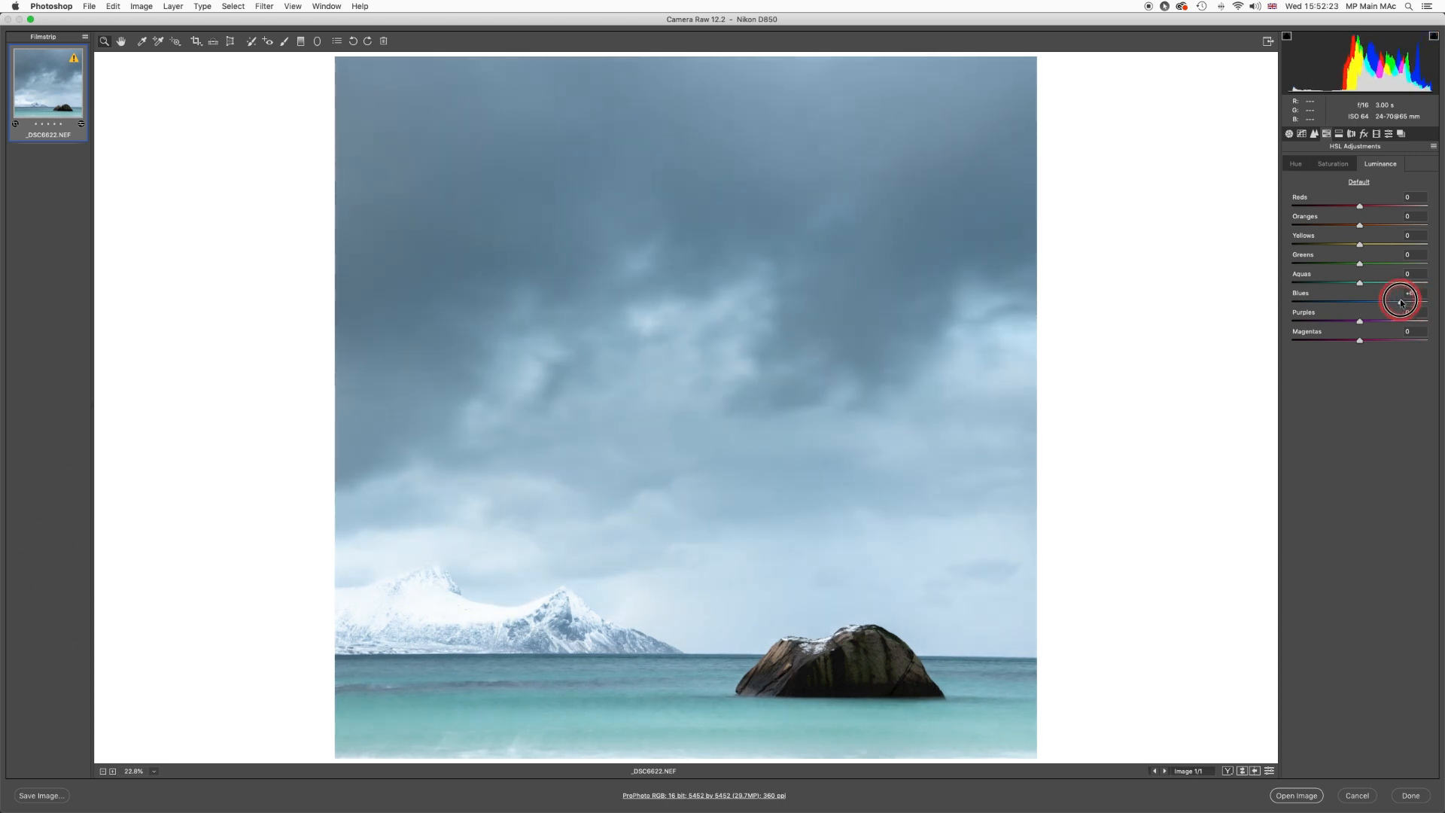
pyautogui.click(1330, 166)
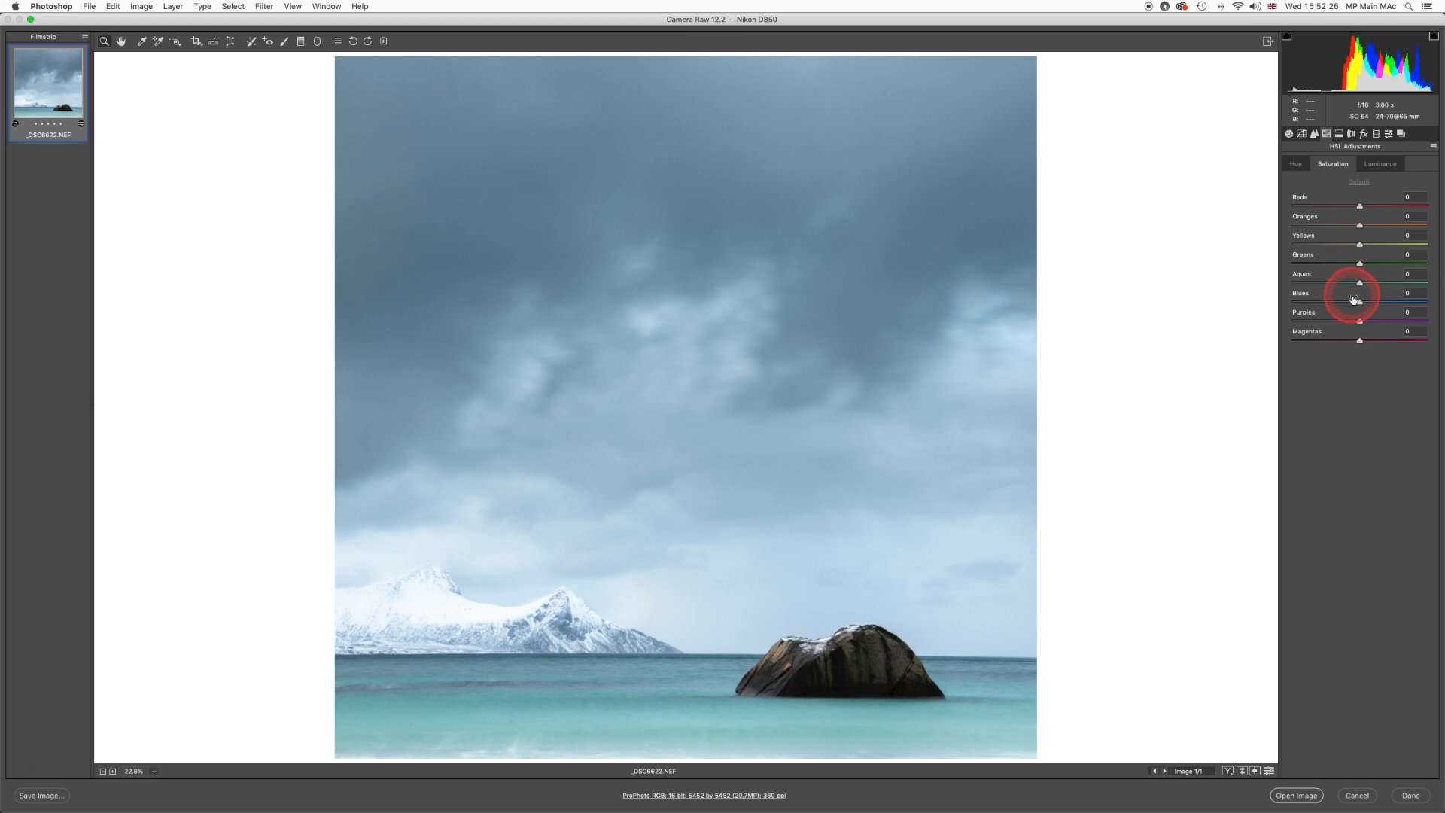
pyautogui.click(1359, 303)
pyautogui.moveTo(1359, 303); pyautogui.dragTo(1350, 299)
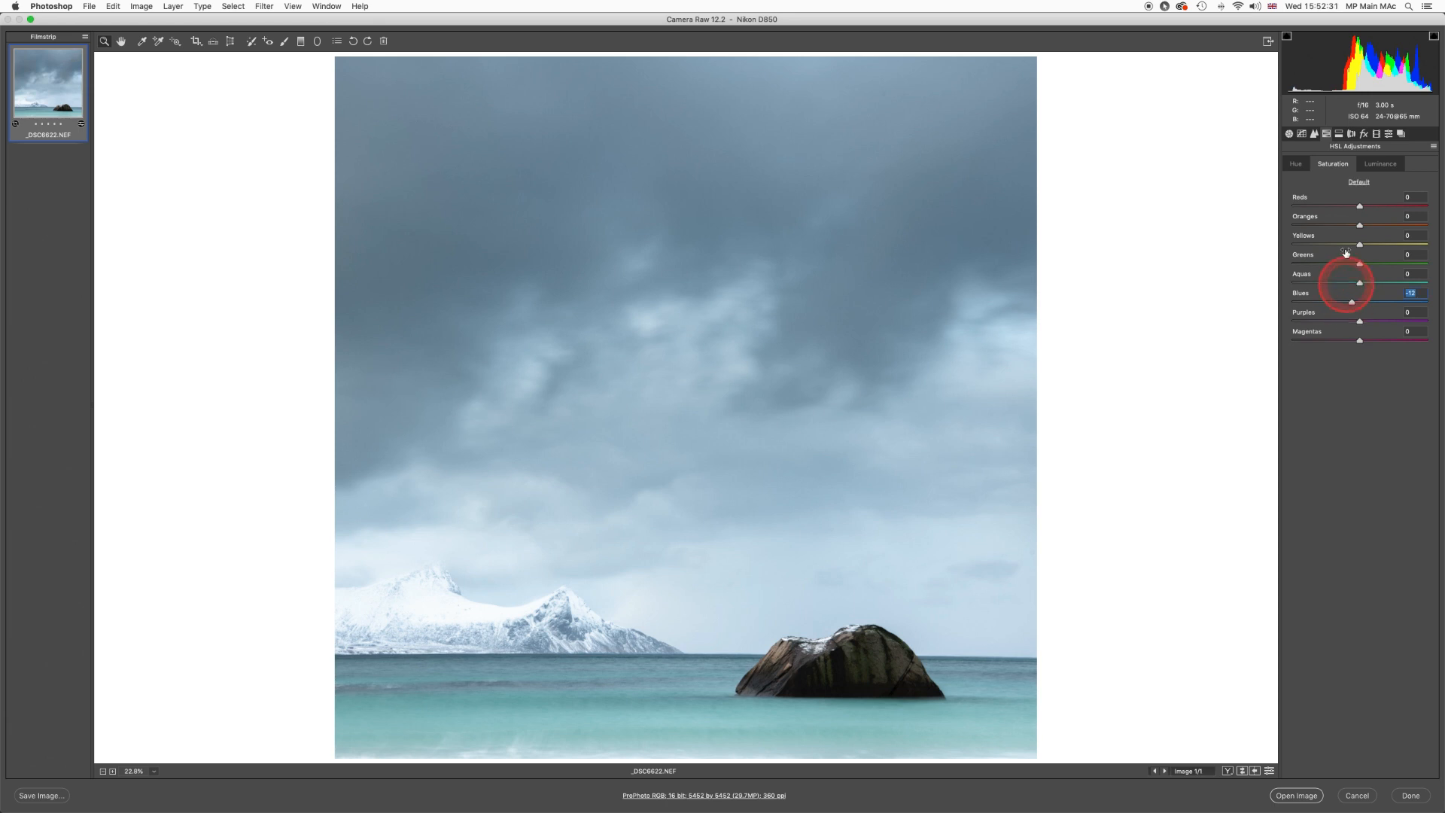
# - Compare the current Basic adjustments with their default settings
pyautogui.click(1289, 134)
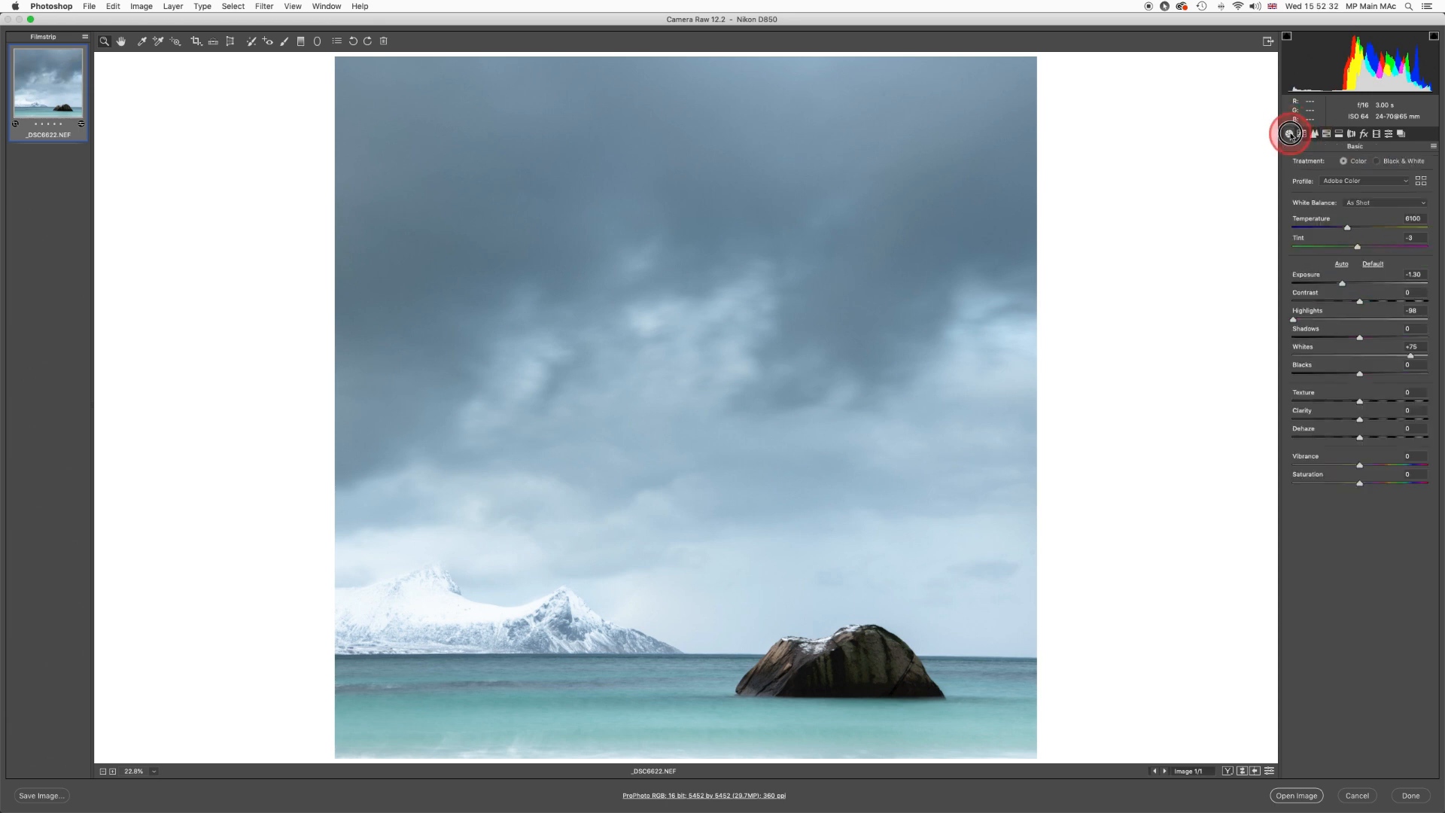
pyautogui.click(1269, 771)
pyautogui.click(1269, 771)
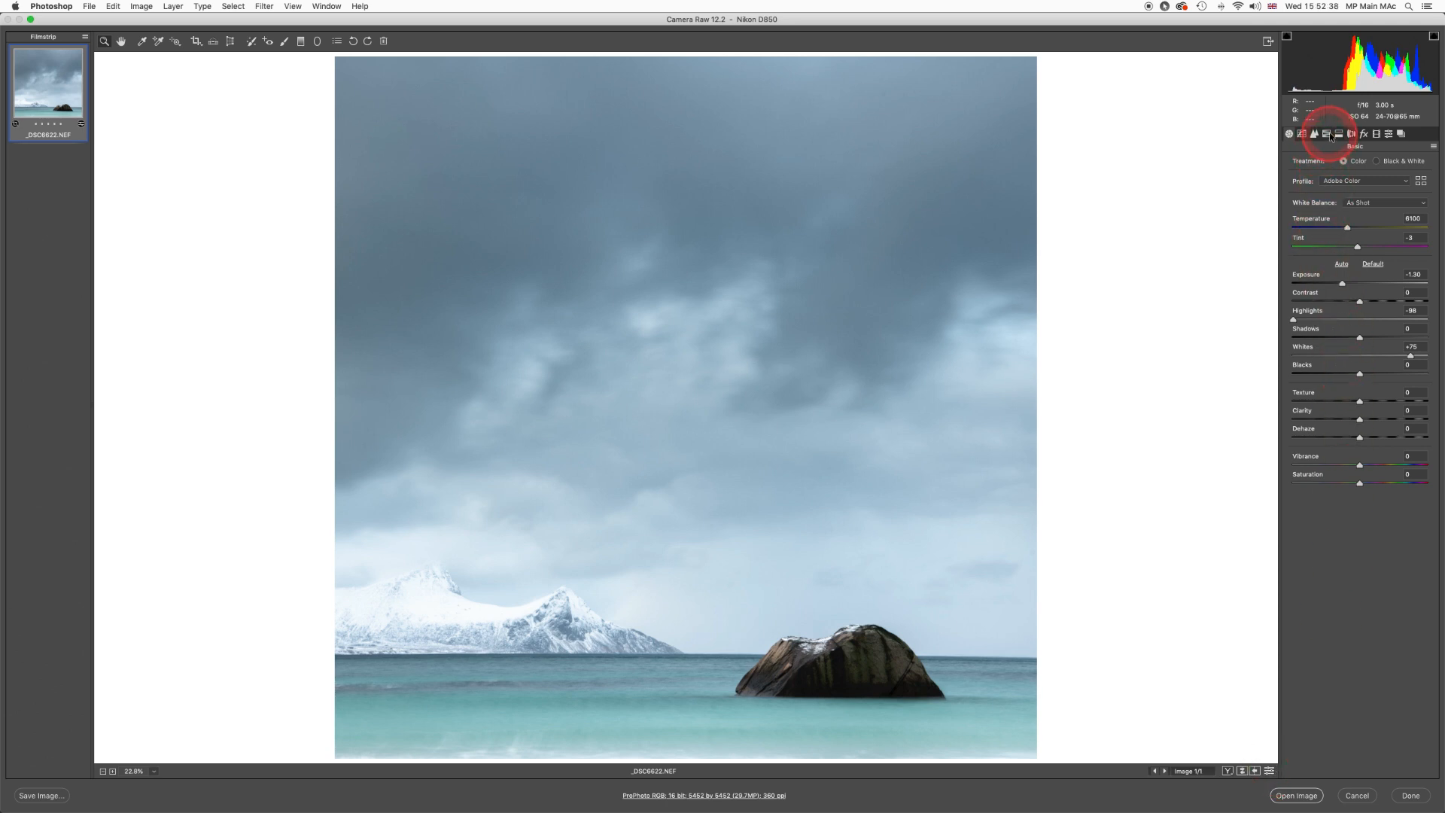
# - Reduce the HSL saturation of the Blues in stages to -38 and lower the Exposure to -1.45
pyautogui.click(1328, 134)
pyautogui.click(1348, 303)
pyautogui.moveTo(1348, 303); pyautogui.dragTo(1334, 259)
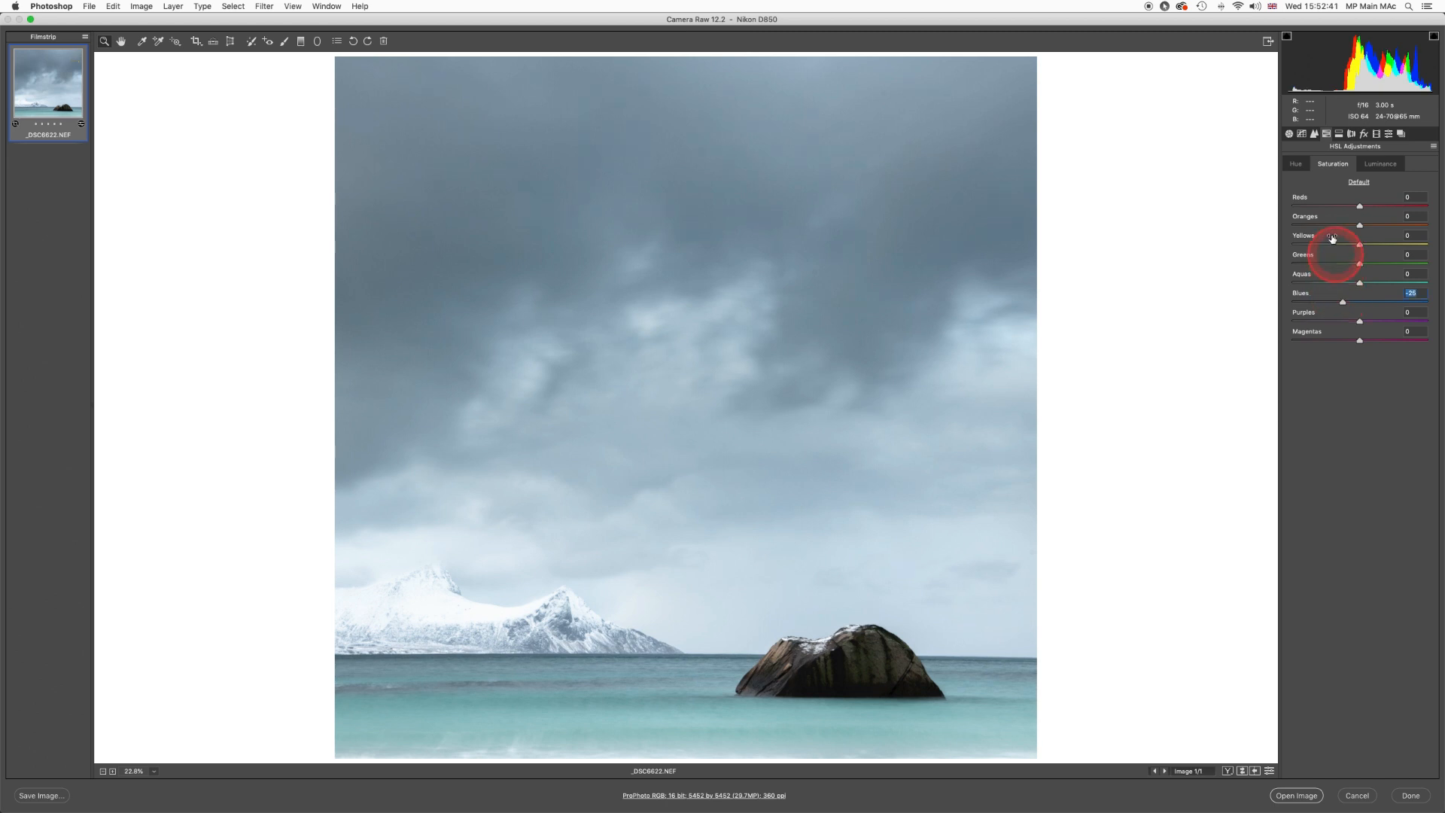
pyautogui.click(1289, 134)
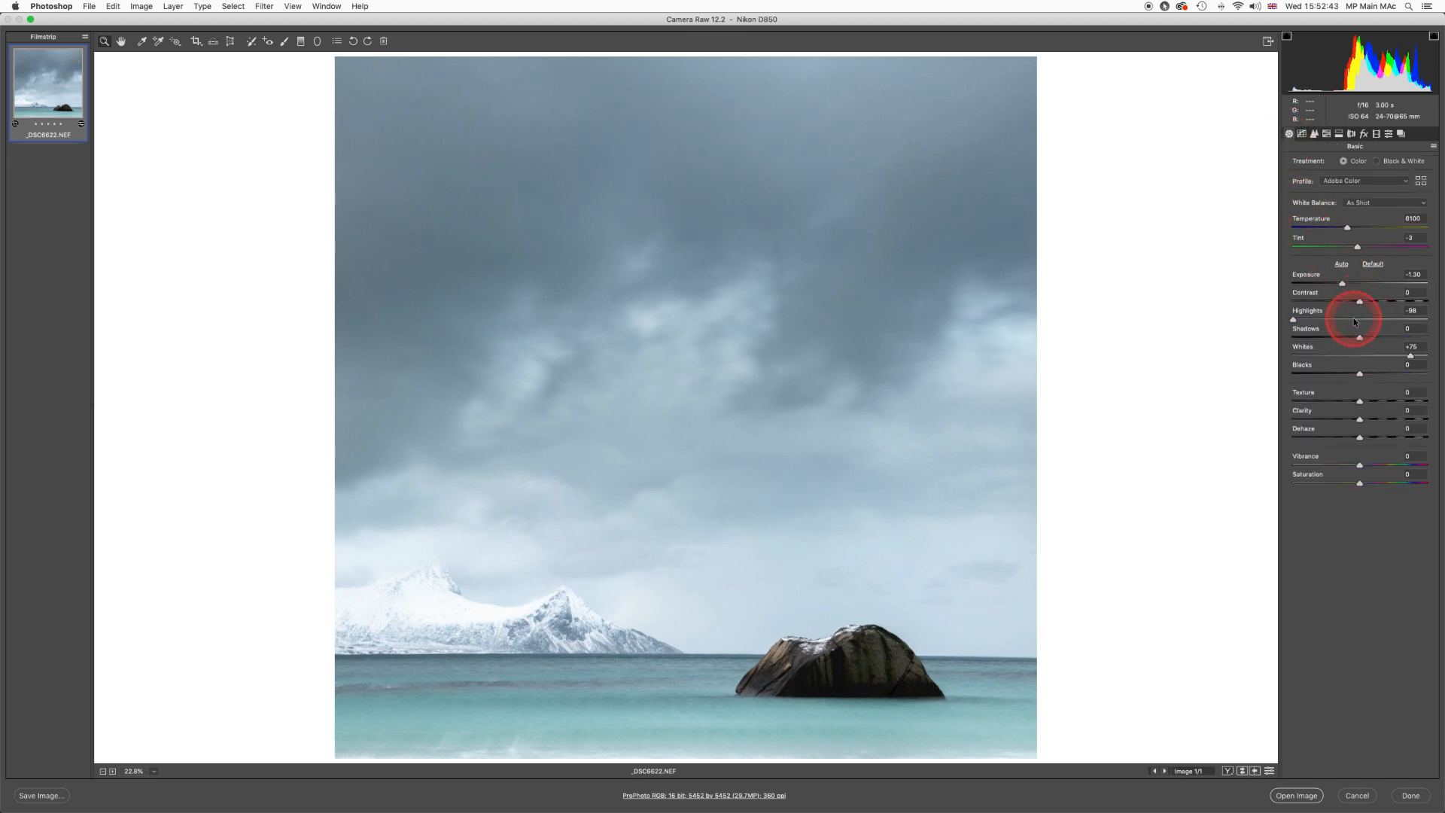
pyautogui.moveTo(1344, 284); pyautogui.dragTo(1341, 285)
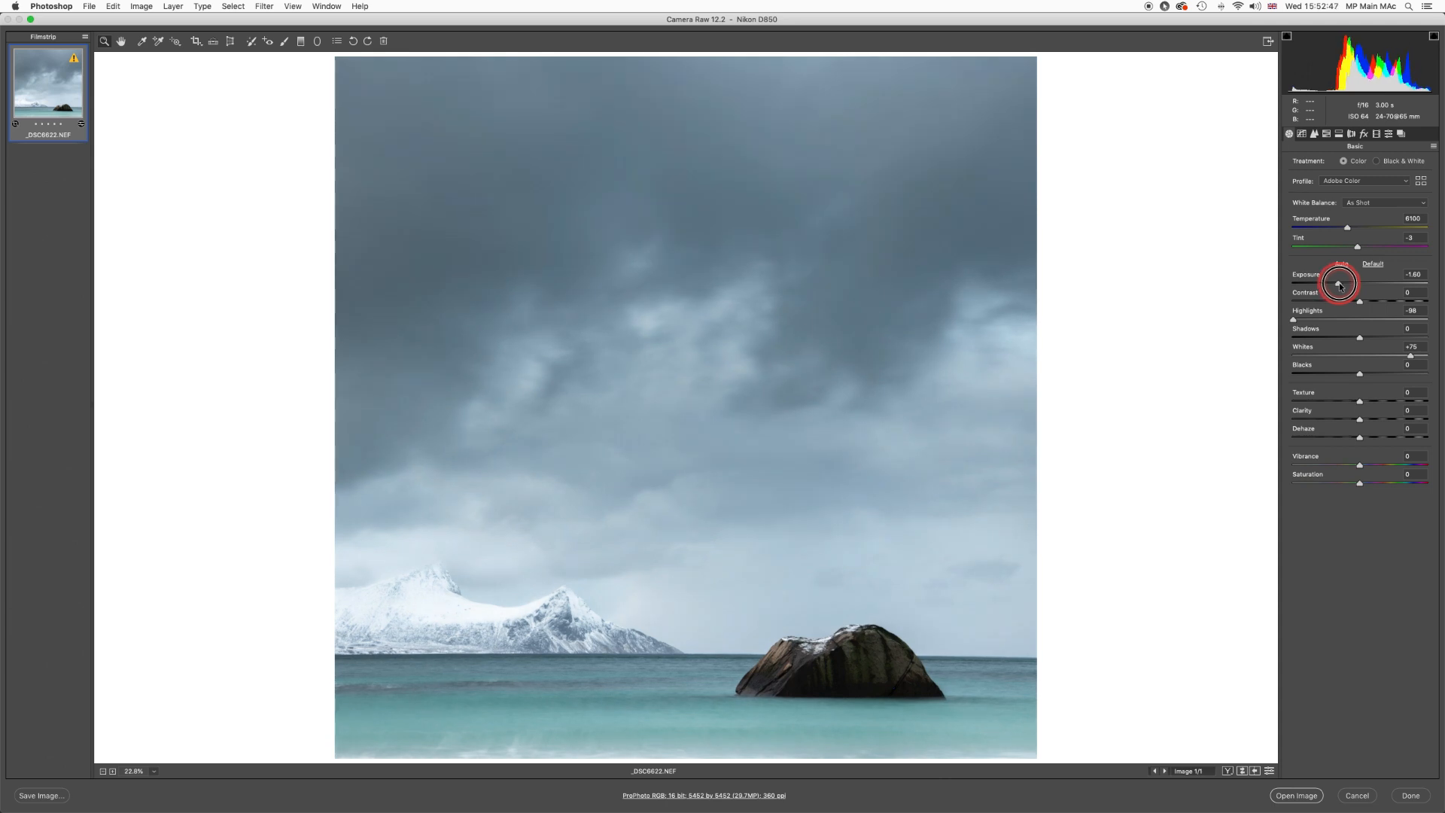
pyautogui.click(1326, 137)
pyautogui.moveTo(1343, 303); pyautogui.dragTo(1335, 303)
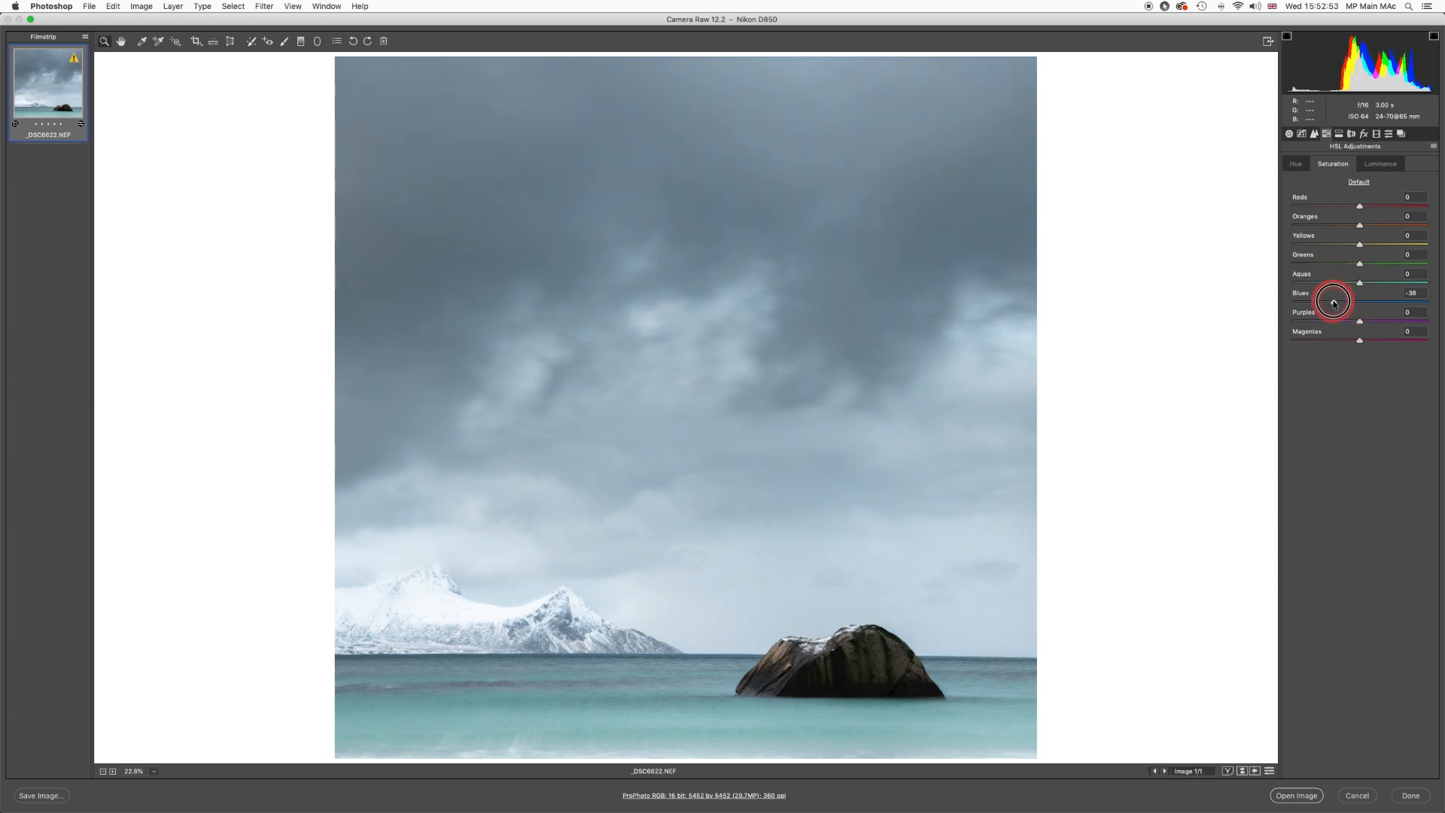
# - Raise the Shadows to +67 to lighten the rock and compare the result with the before settings
pyautogui.click(1289, 134)
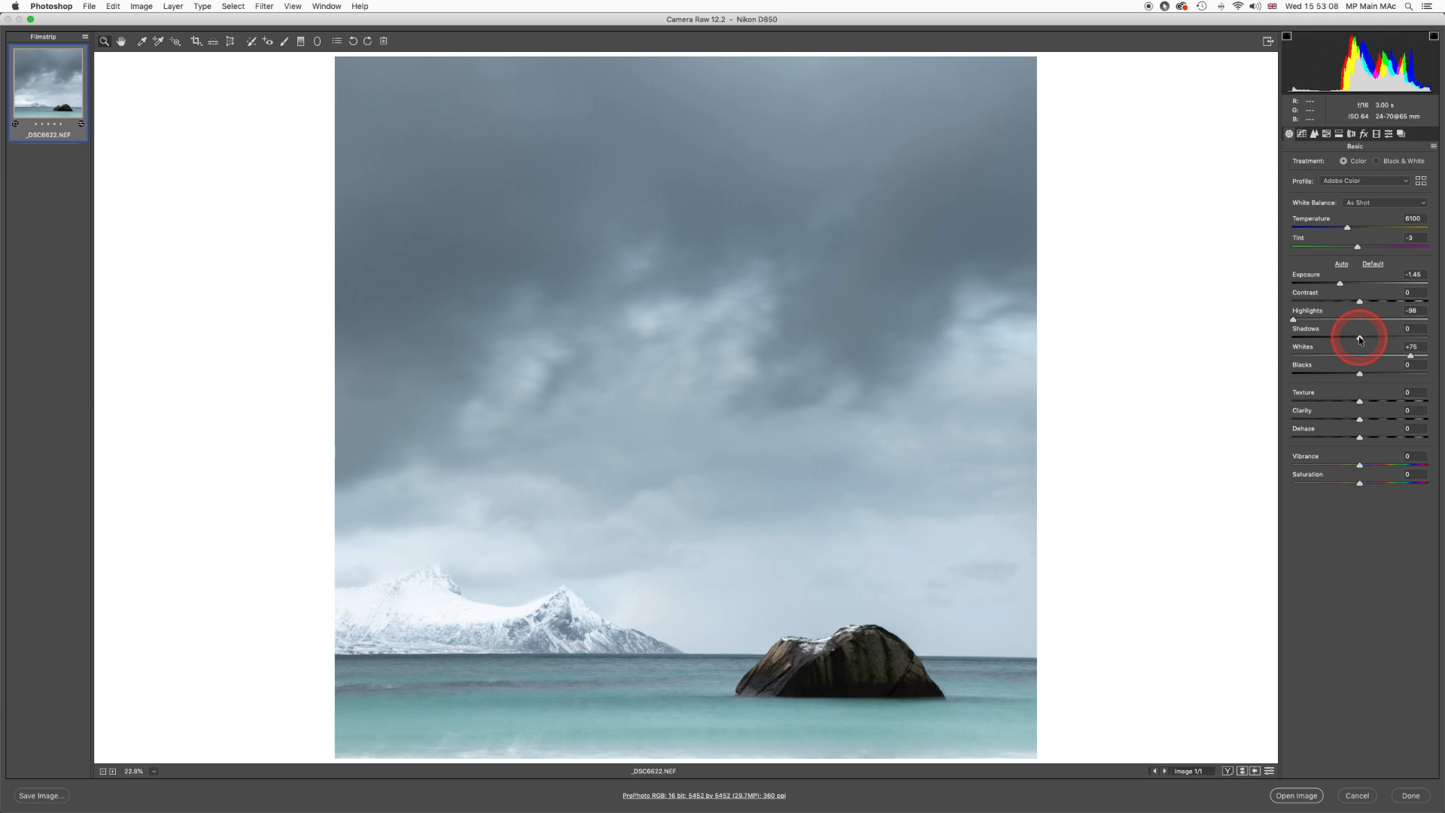
pyautogui.moveTo(1359, 337); pyautogui.dragTo(1402, 338)
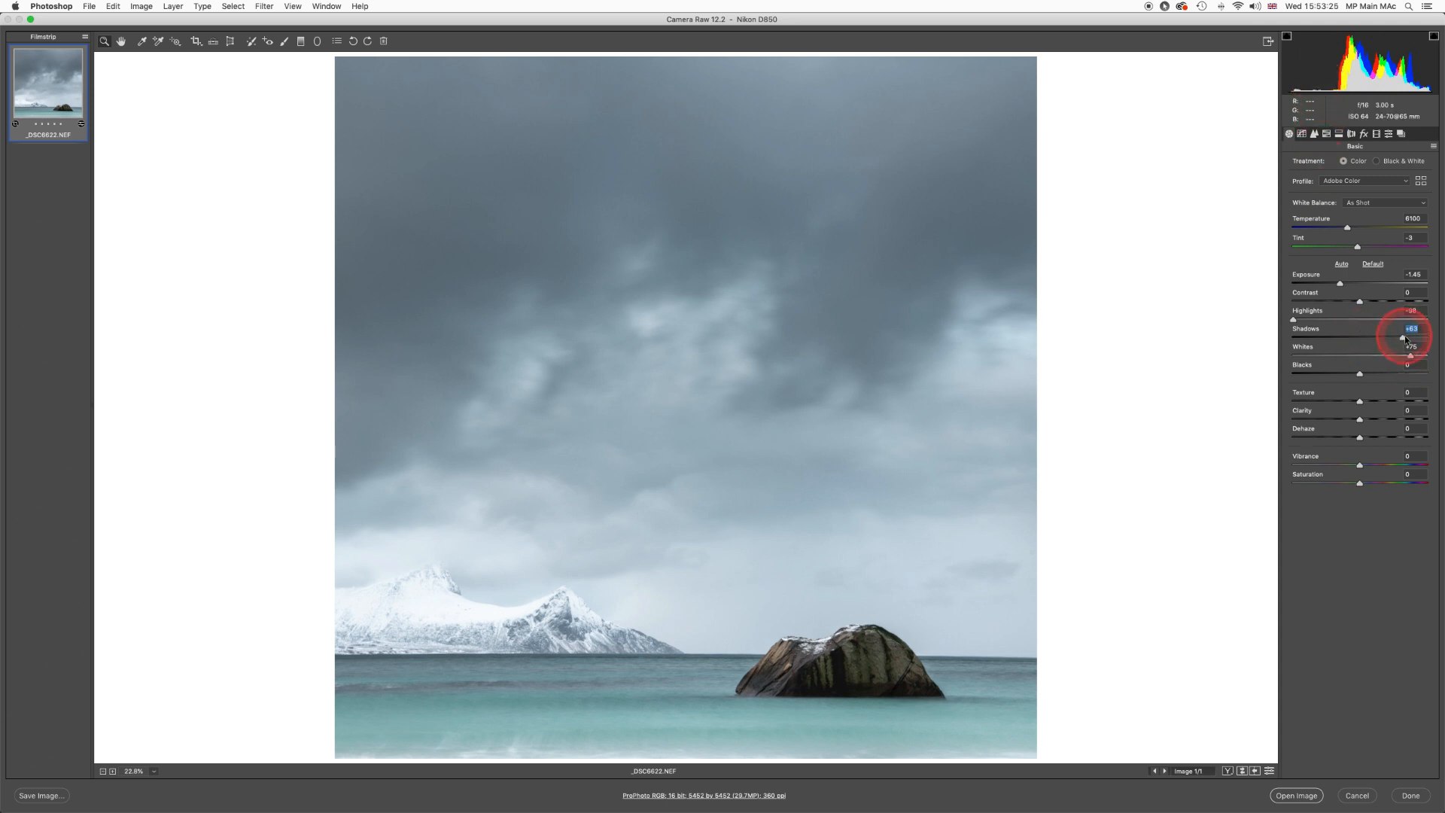
pyautogui.moveTo(1403, 338); pyautogui.dragTo(1406, 339)
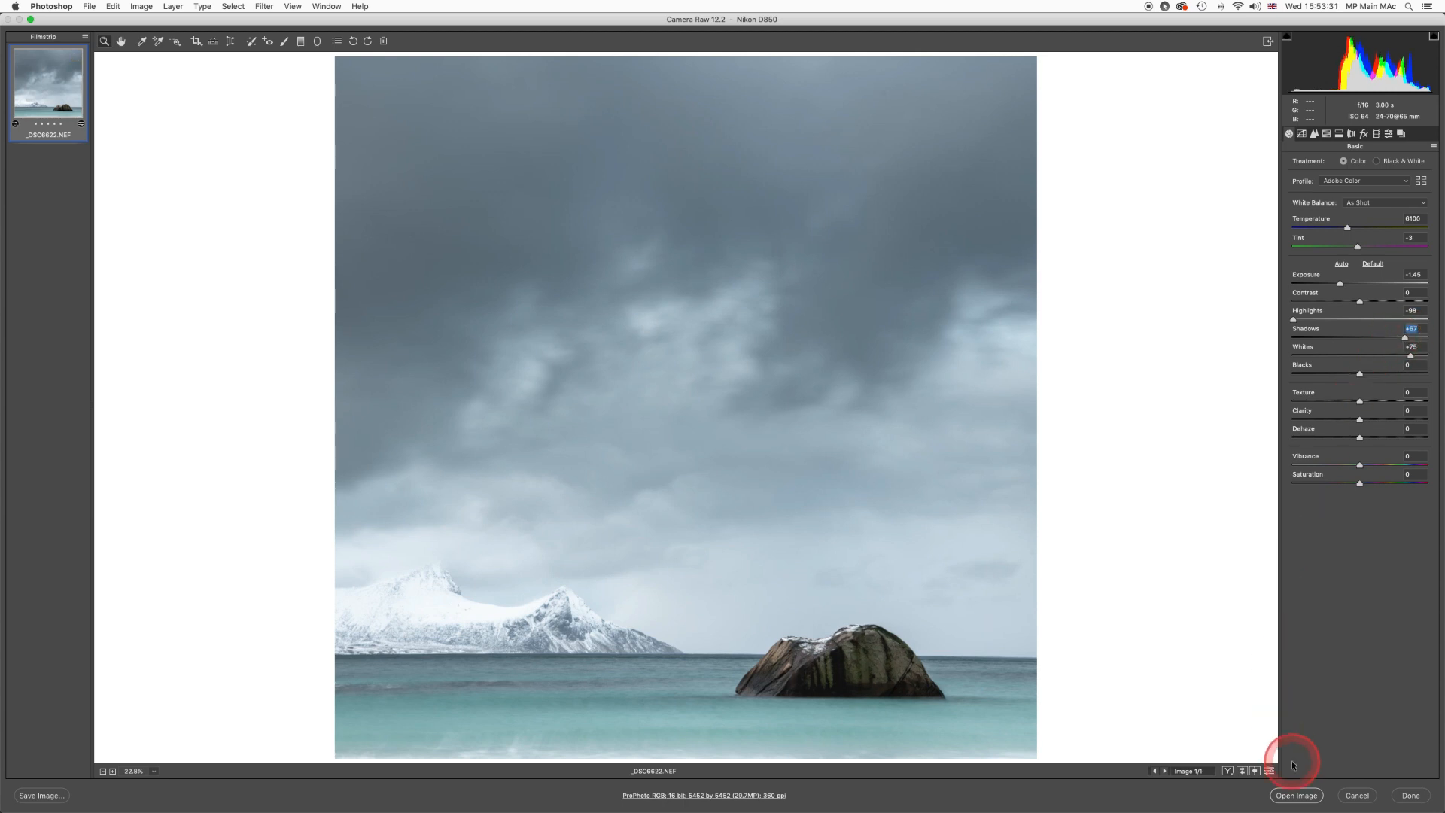
pyautogui.click(1243, 771)
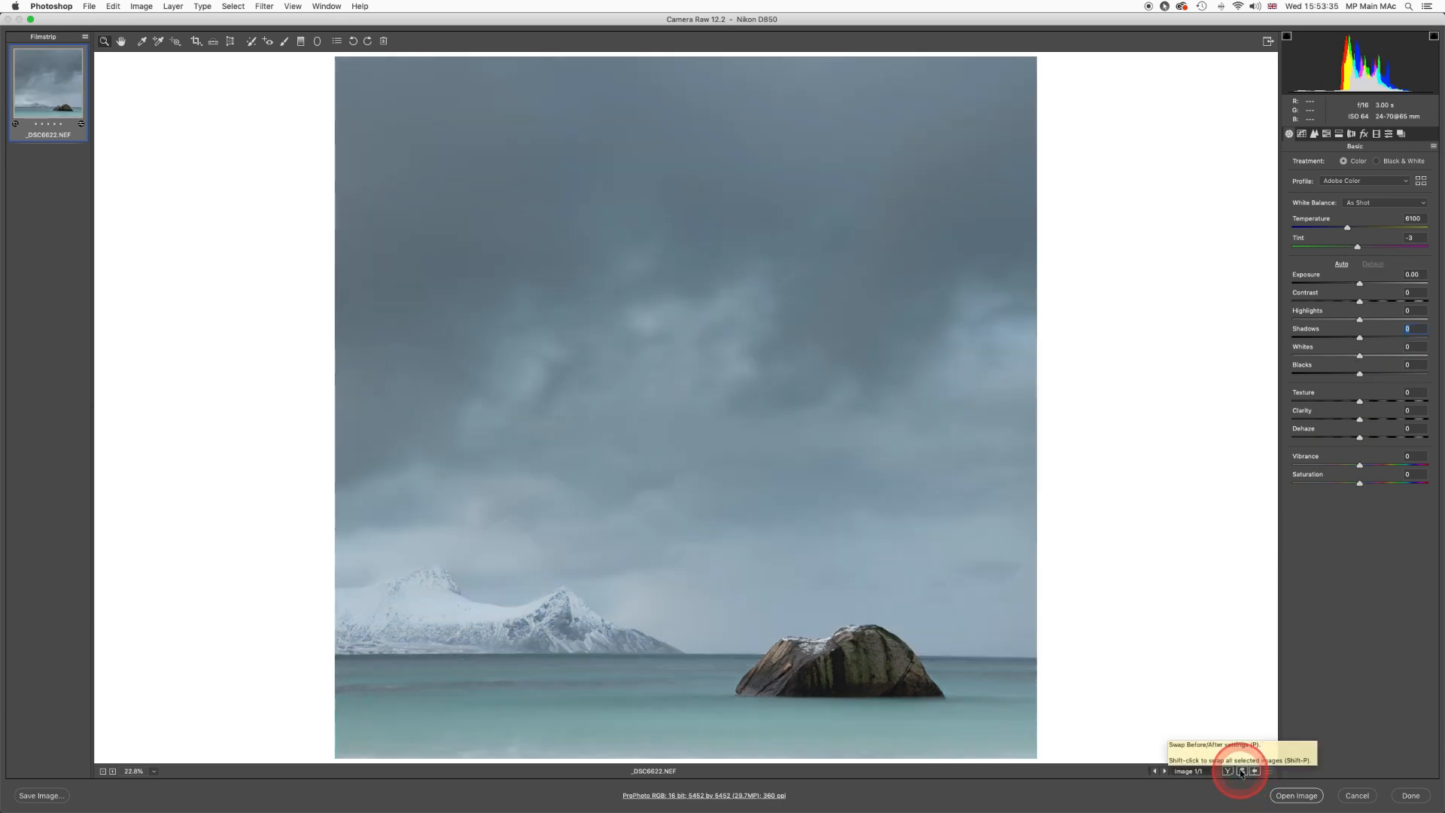
pyautogui.click(1242, 772)
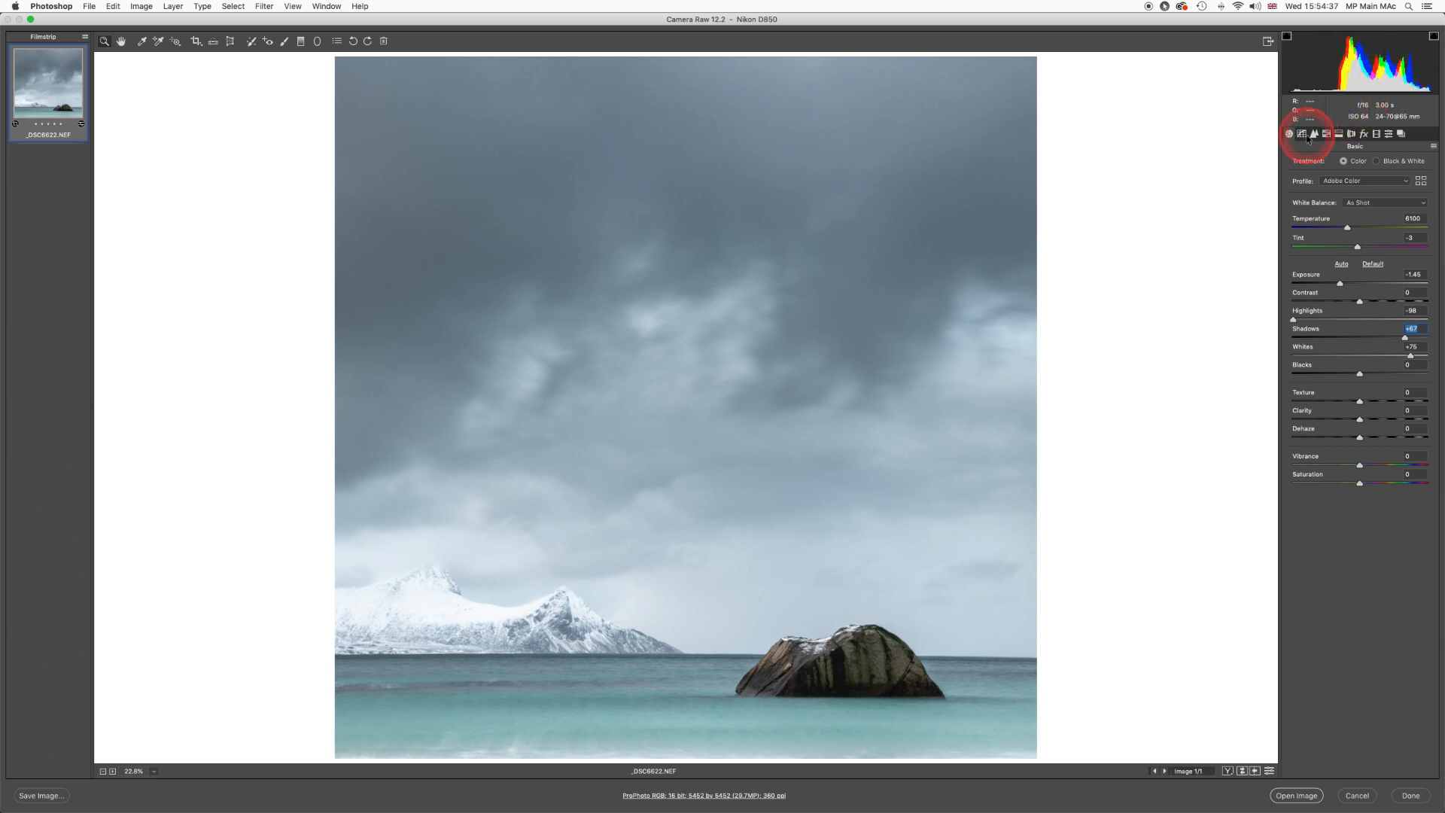
# - Rebalance the Basic tones by setting Exposure to -2.10, Highlights to -18 and Shadows to +85
pyautogui.click(1326, 134)
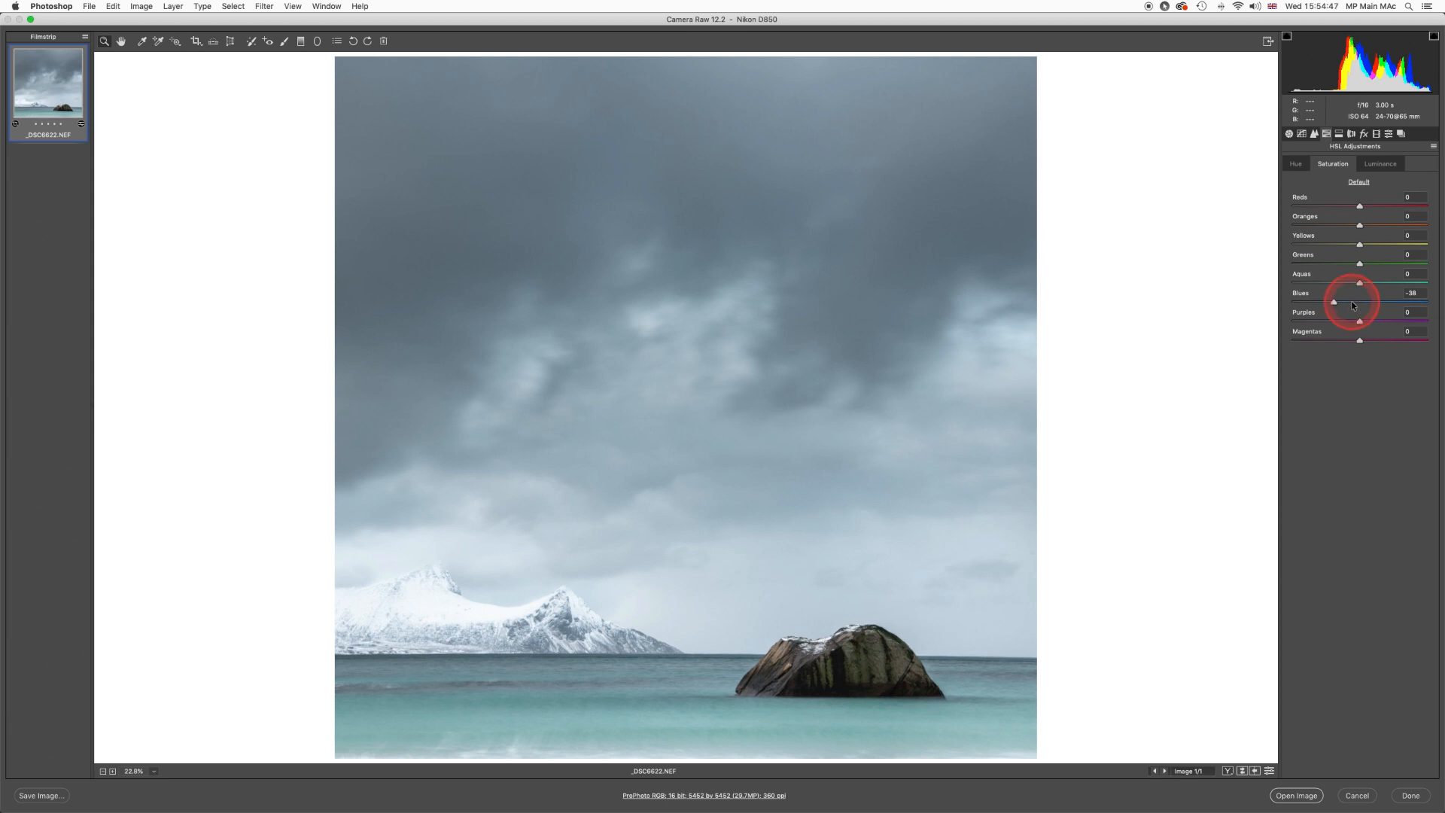
pyautogui.click(1289, 134)
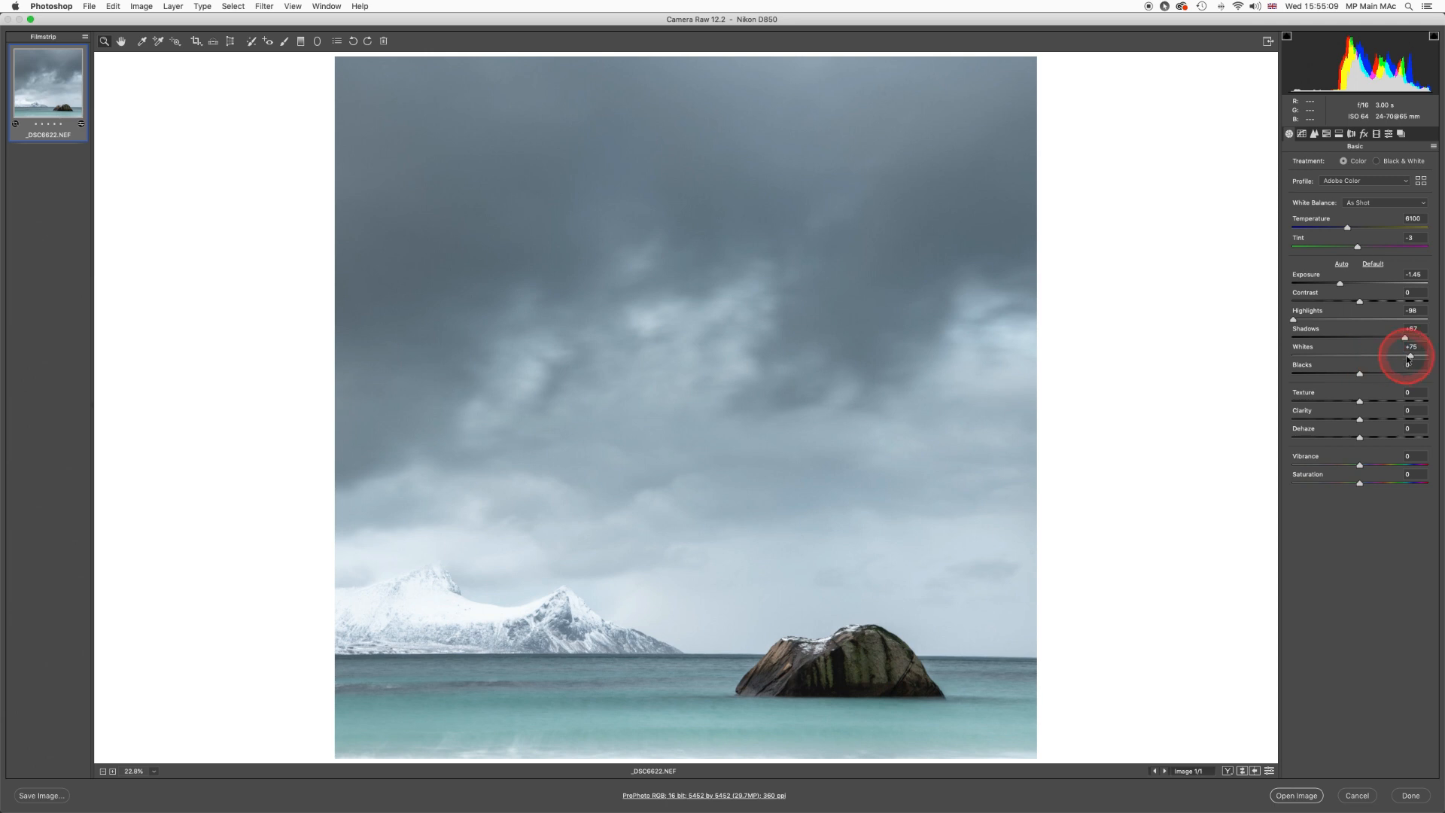
pyautogui.moveTo(1404, 340)
pyautogui.mouseDown()
pyautogui.moveTo(1390, 338)
pyautogui.moveTo(1406, 340)
pyautogui.mouseUp()
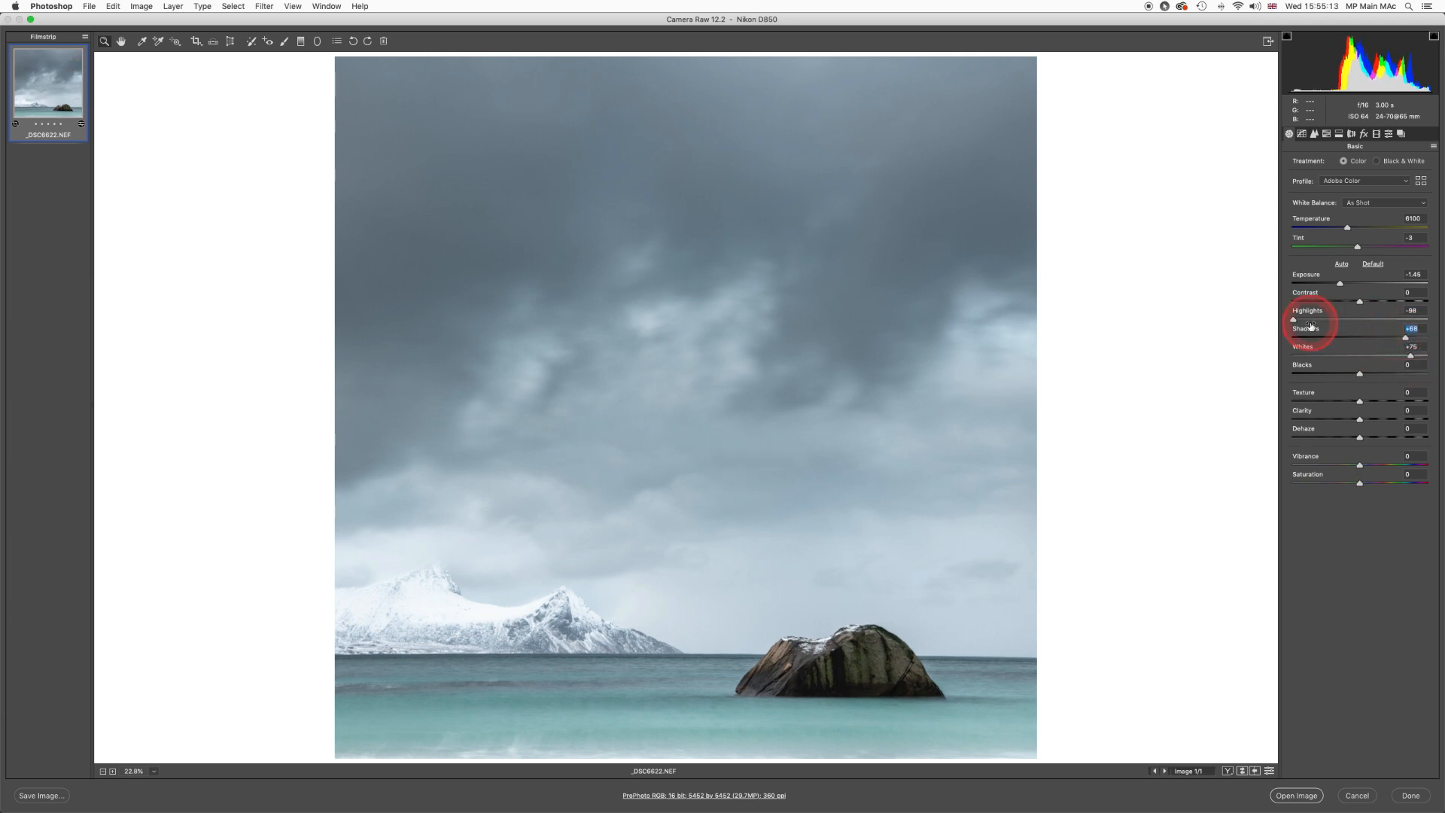
pyautogui.moveTo(1294, 319); pyautogui.dragTo(1310, 321)
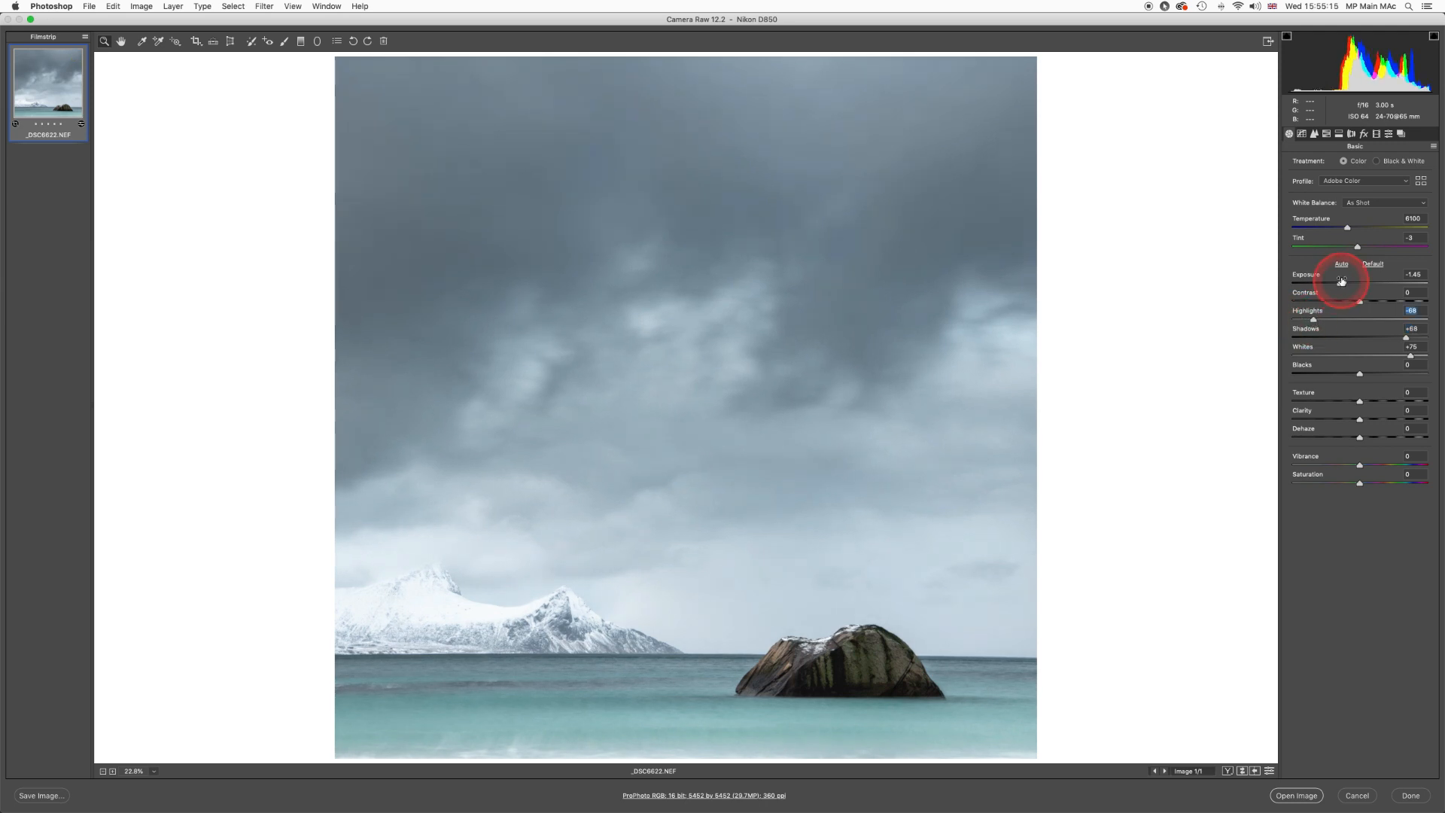
pyautogui.moveTo(1340, 284); pyautogui.dragTo(1338, 285)
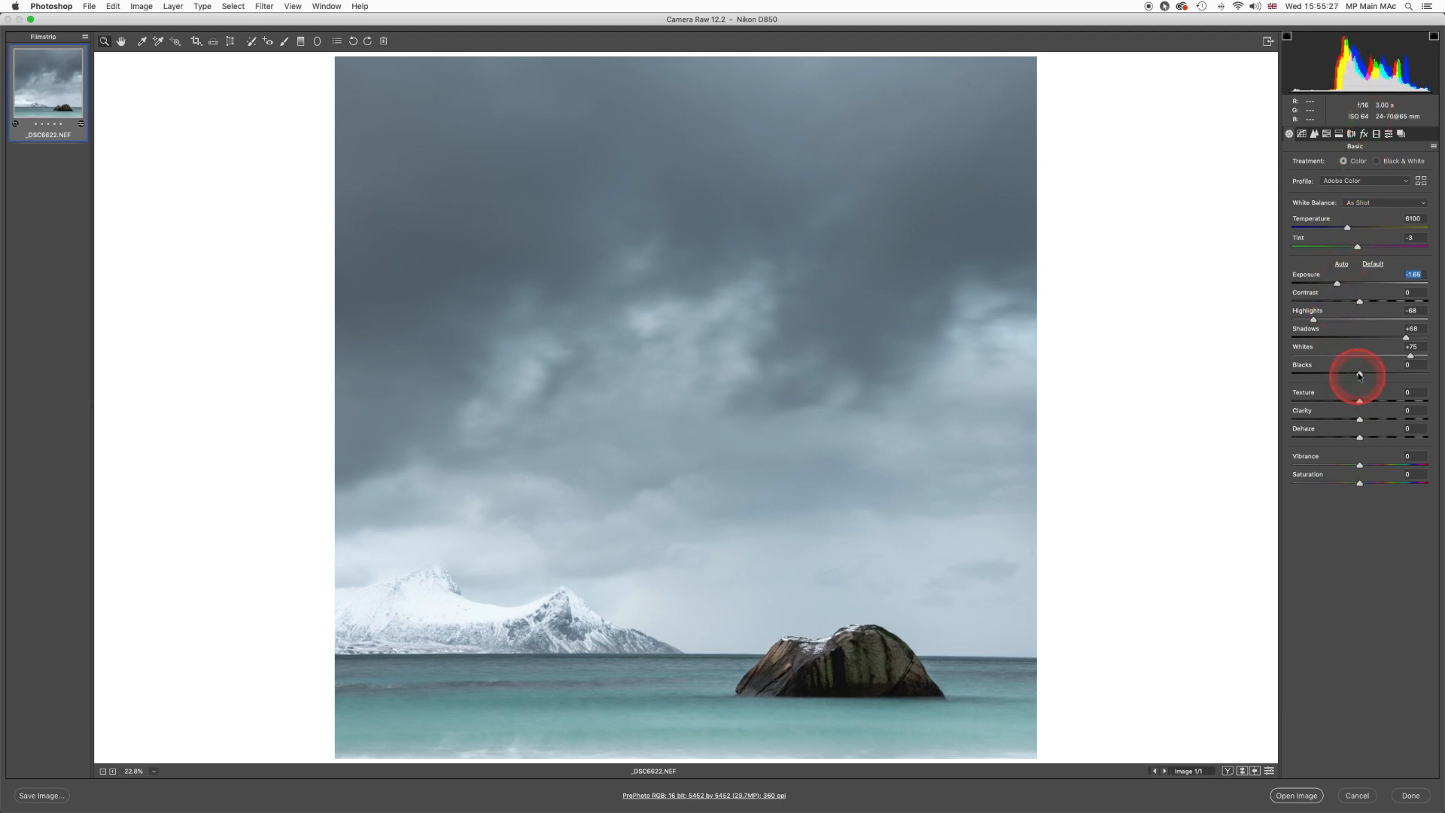
pyautogui.moveTo(1337, 285); pyautogui.dragTo(1410, 336)
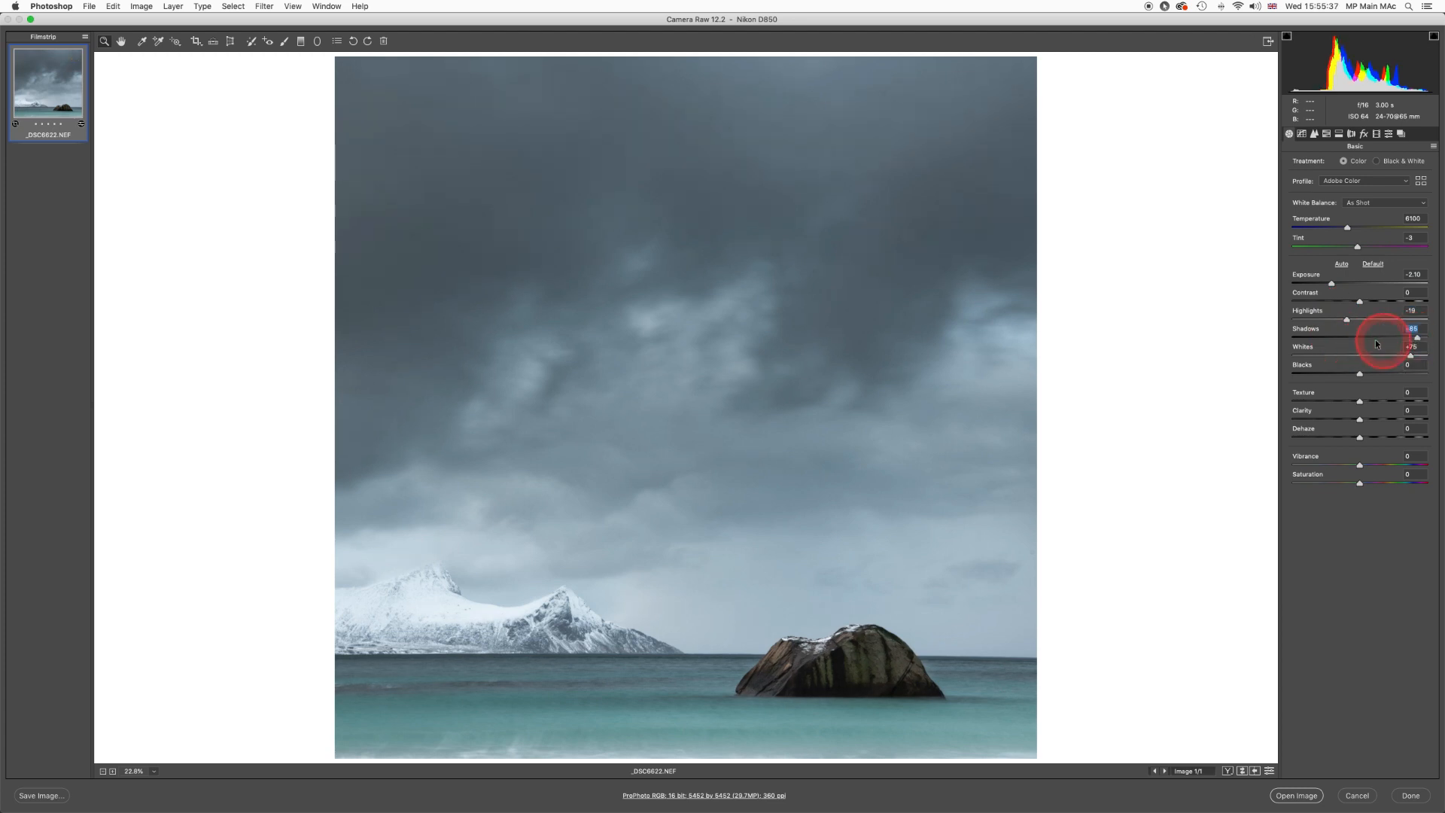